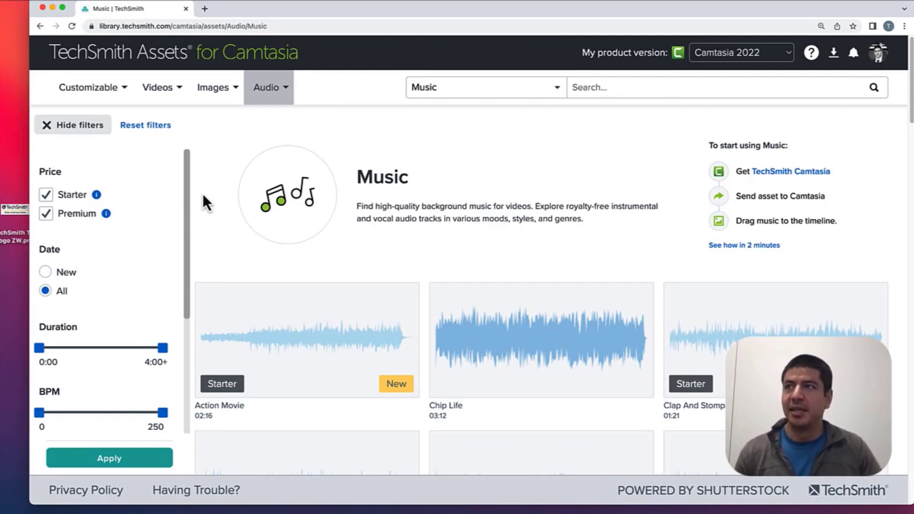
- Filter the music assets by the Action and Sports mood and apply the filter
drag(187, 213, 176, 328)
click(168, 292)
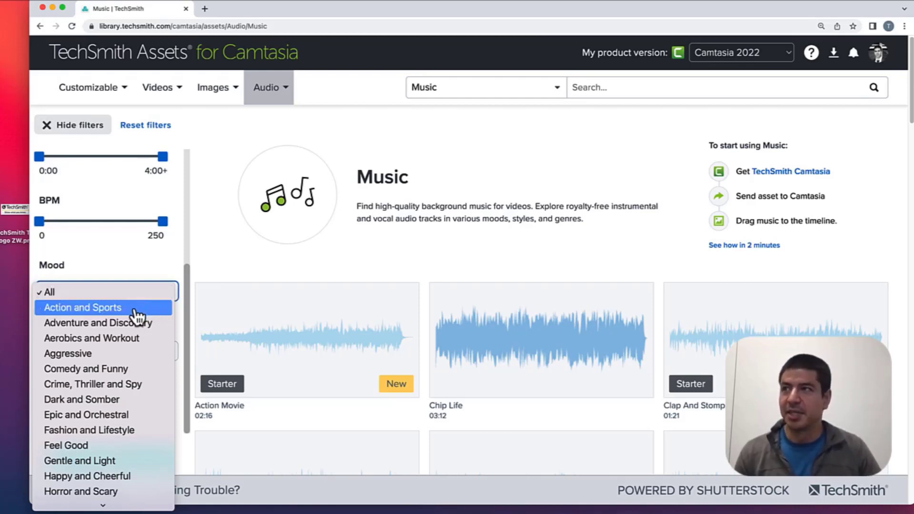
click(136, 310)
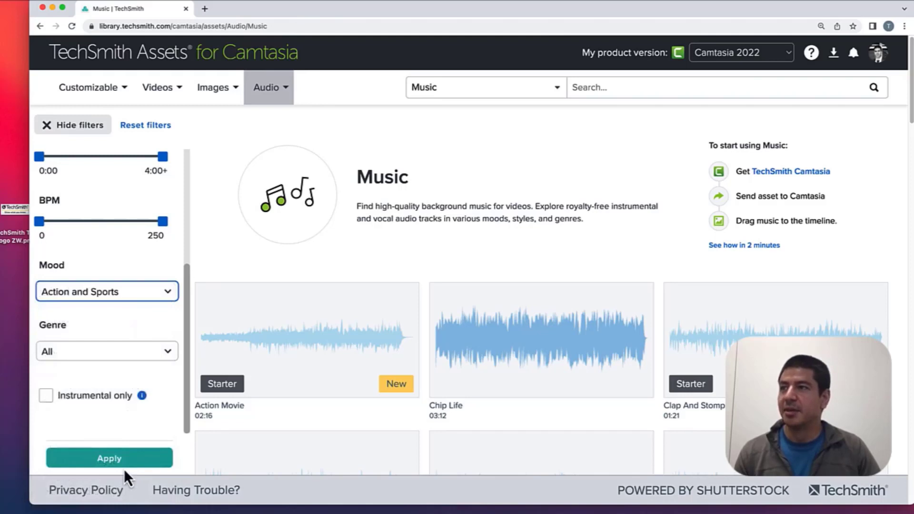
click(126, 462)
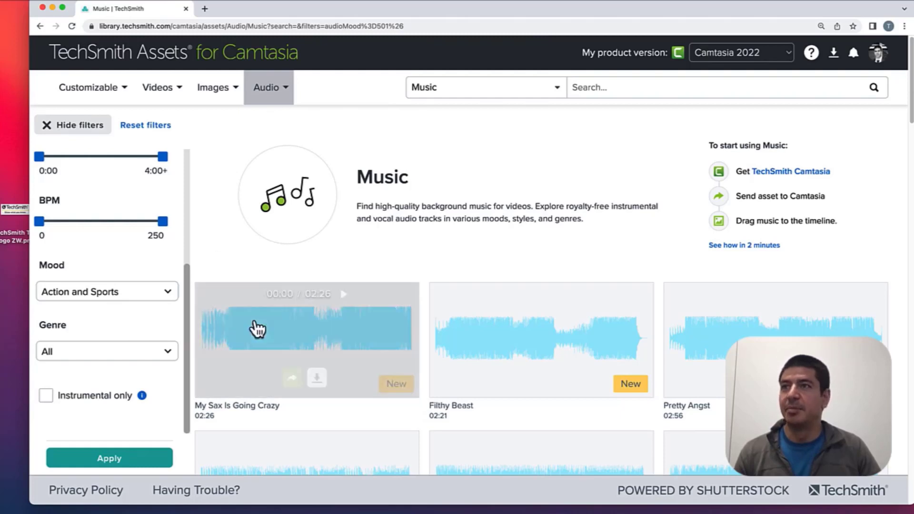
- Preview and browse the filtered tracks, and send The King Is Back to Camtasia
click(259, 334)
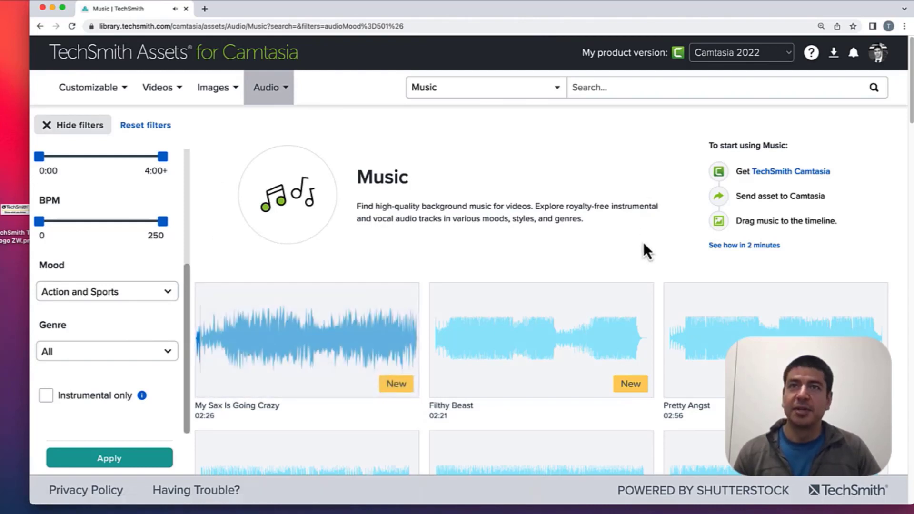
scroll(666, 266, down, 10)
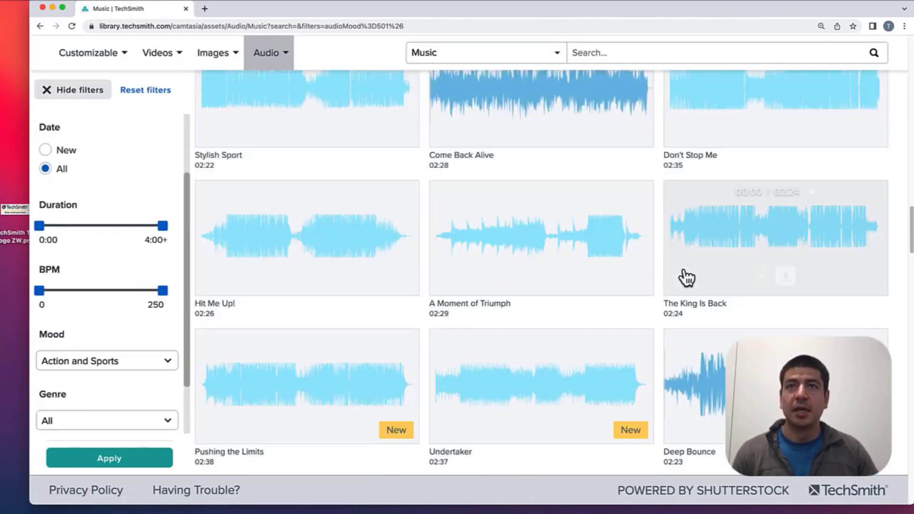
mouse_move(697, 273)
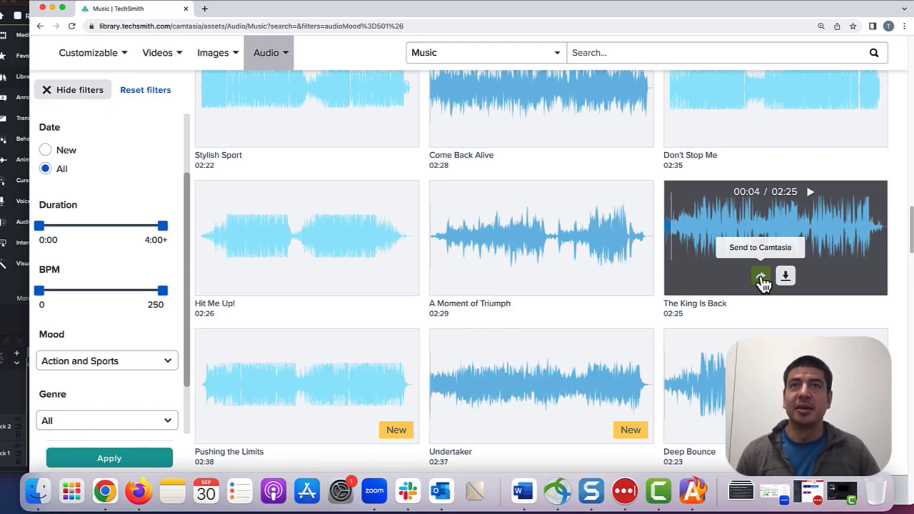
click(760, 277)
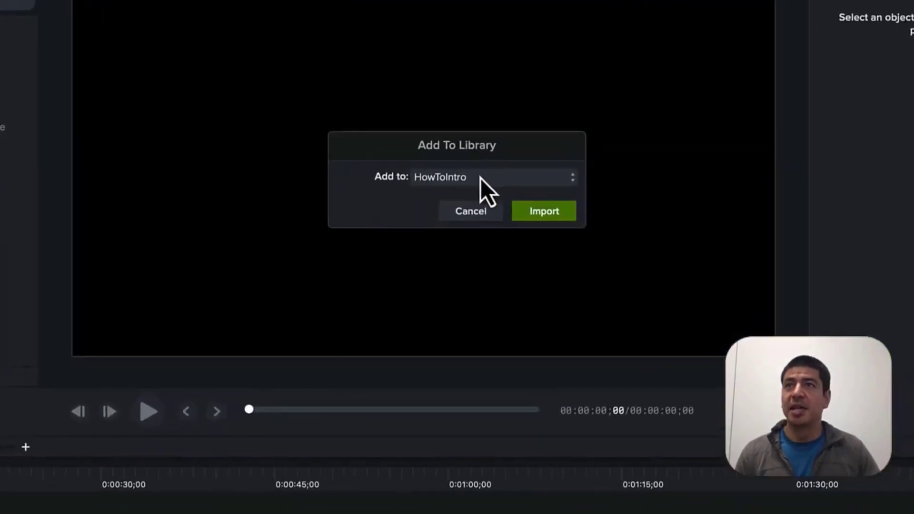
- Import the track into the HowToIntro library and place it at the start of Track 1
click(578, 180)
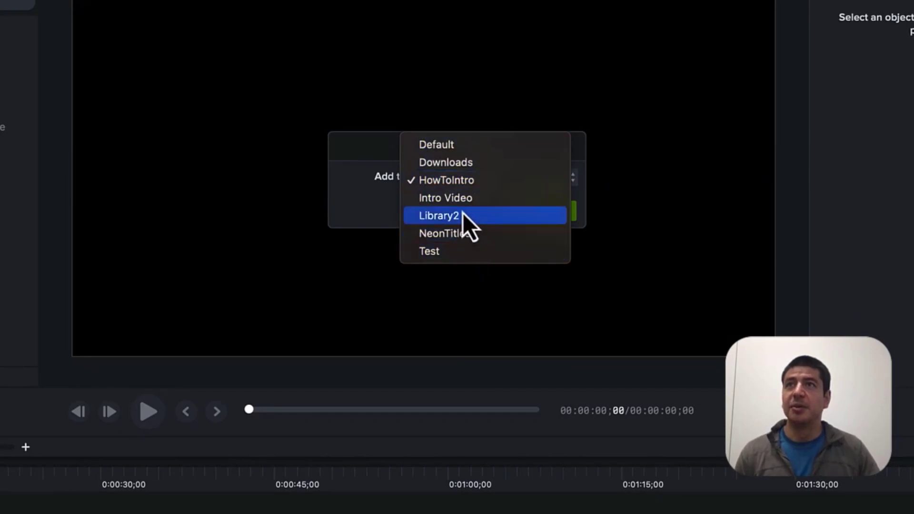
click(455, 185)
click(542, 217)
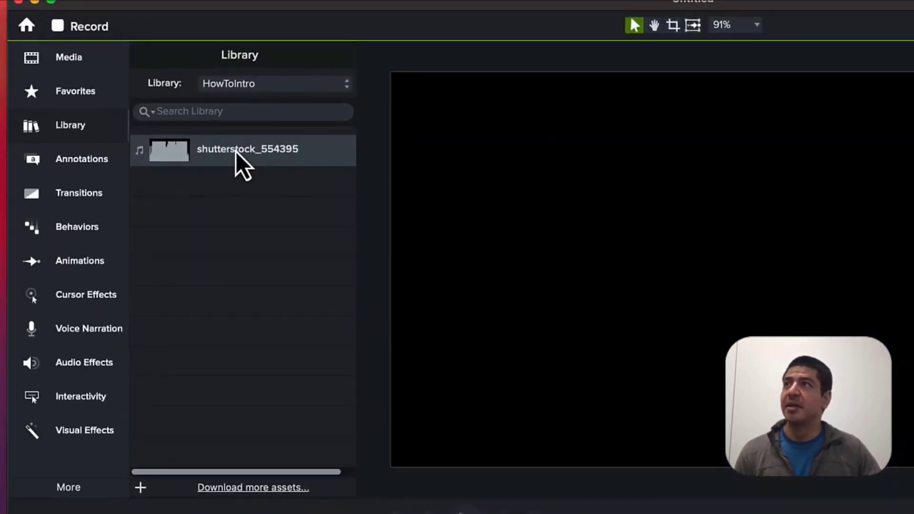
drag(235, 159, 57, 485)
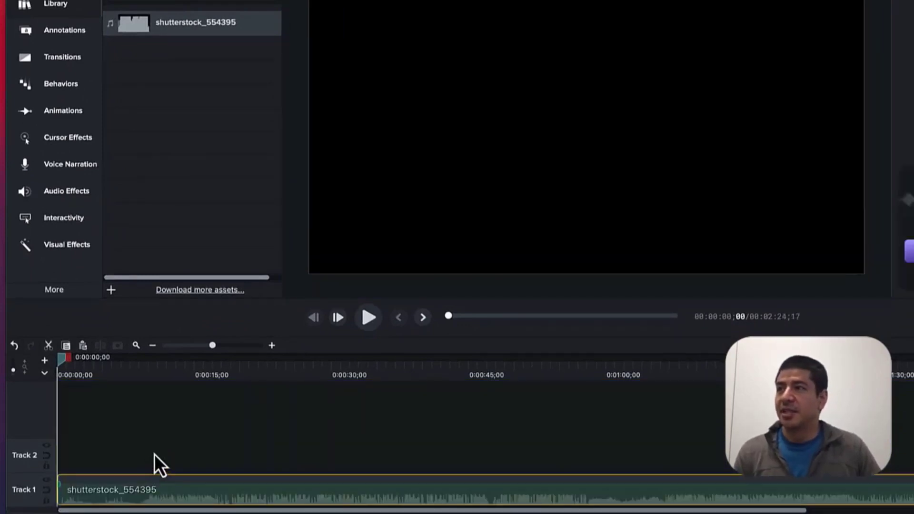
- Play the music clip and examine the waveform around 0:00:19 for the beat change, setting the playhead at 0:00:19;22
click(367, 319)
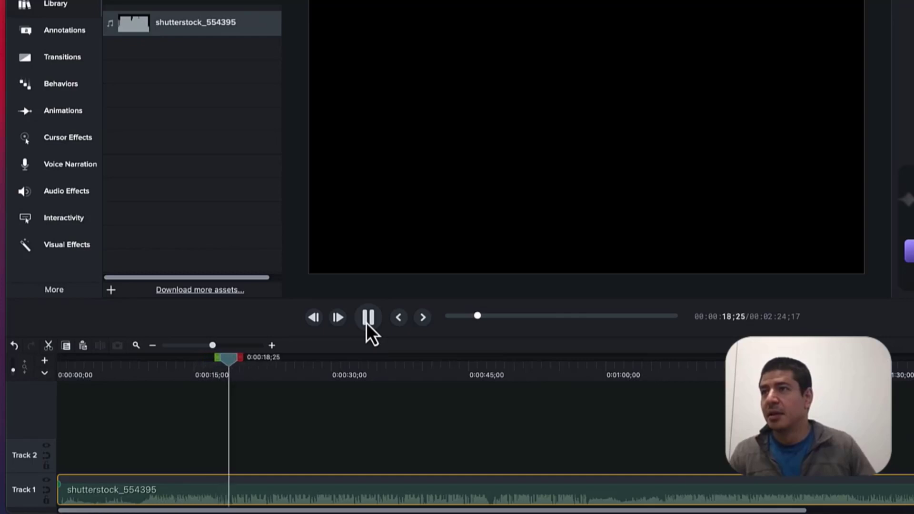
click(366, 322)
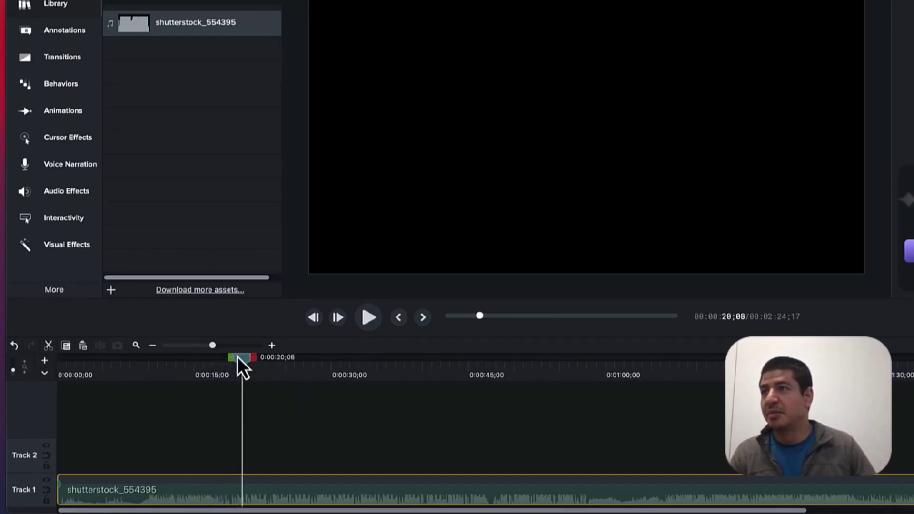
drag(241, 361, 232, 364)
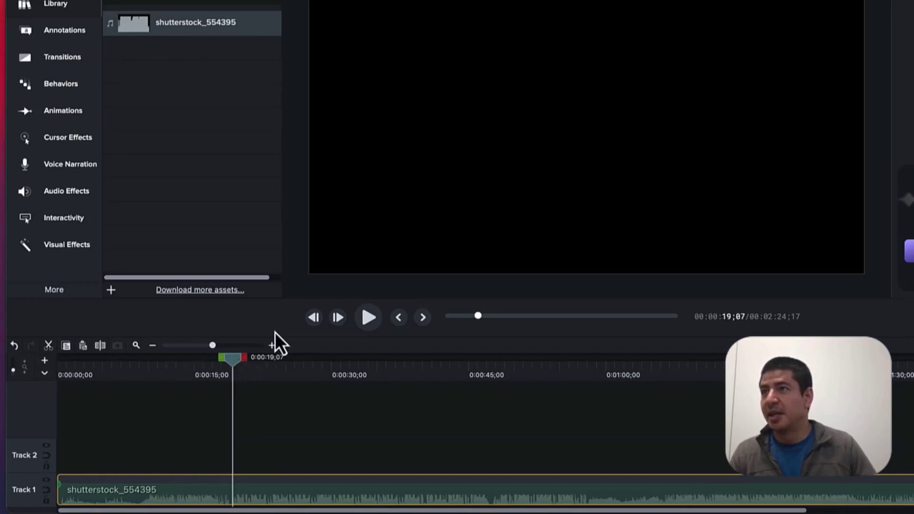
click(271, 345)
click(271, 345)
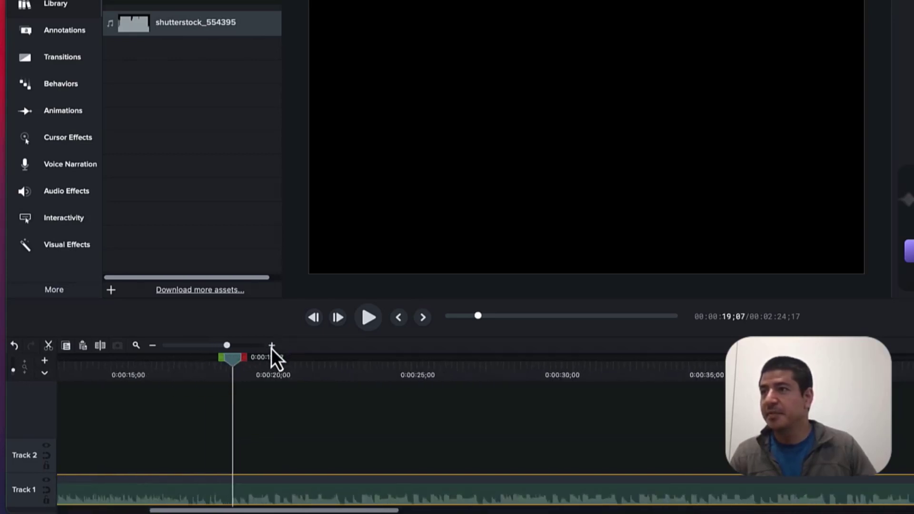
click(271, 346)
drag(235, 361, 229, 360)
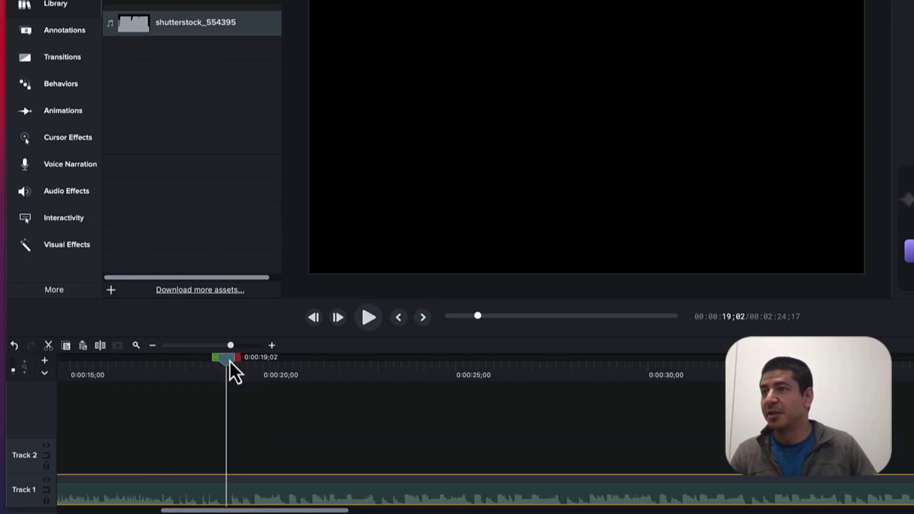
click(364, 319)
drag(278, 360, 253, 362)
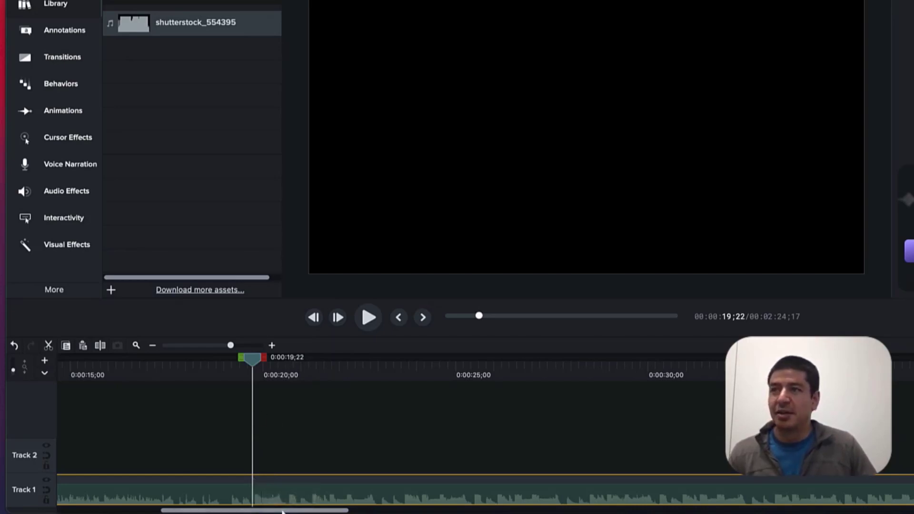
- Split the music clip at 0:00:08;26, delete the part before it, and move the remainder to the start of Track 1
drag(282, 512, 179, 511)
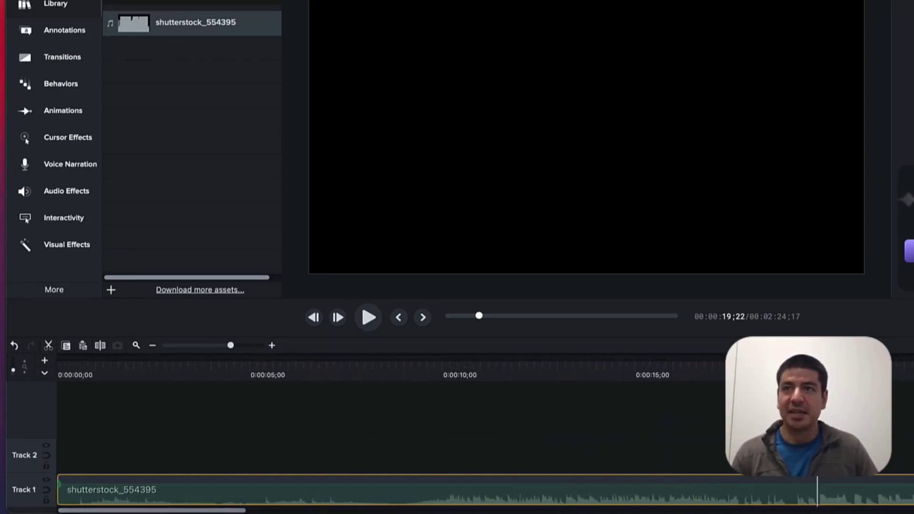
drag(817, 359, 69, 412)
click(369, 316)
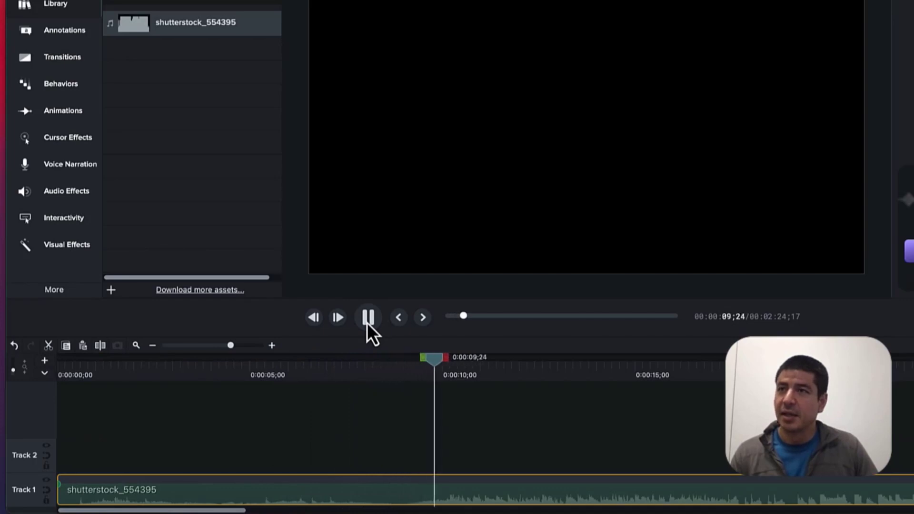
click(367, 322)
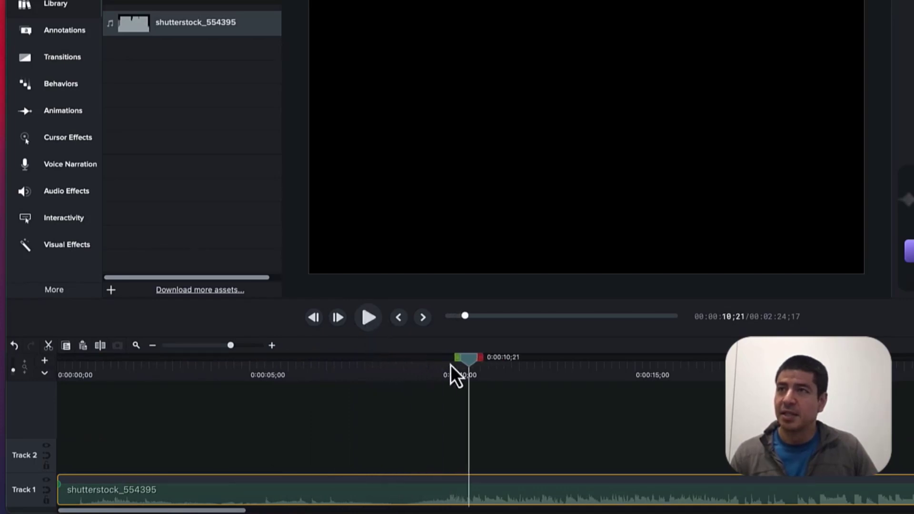
drag(471, 363, 401, 373)
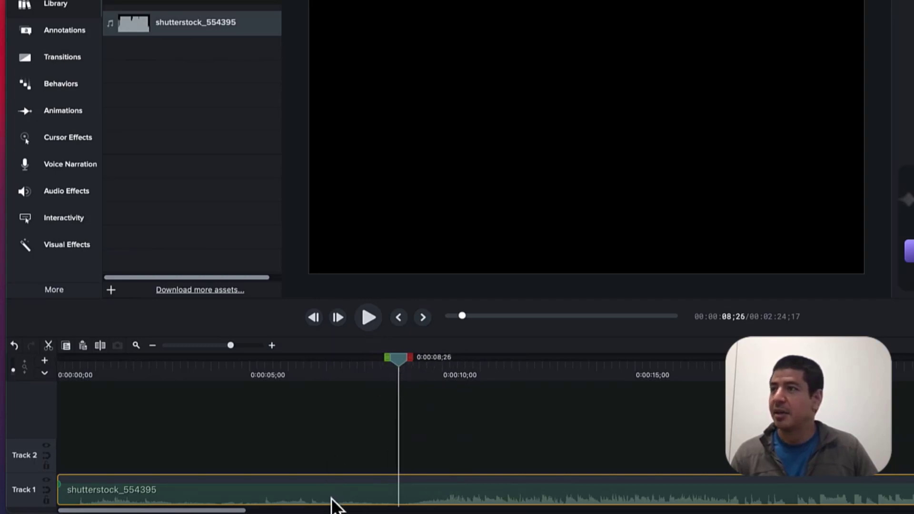
click(100, 346)
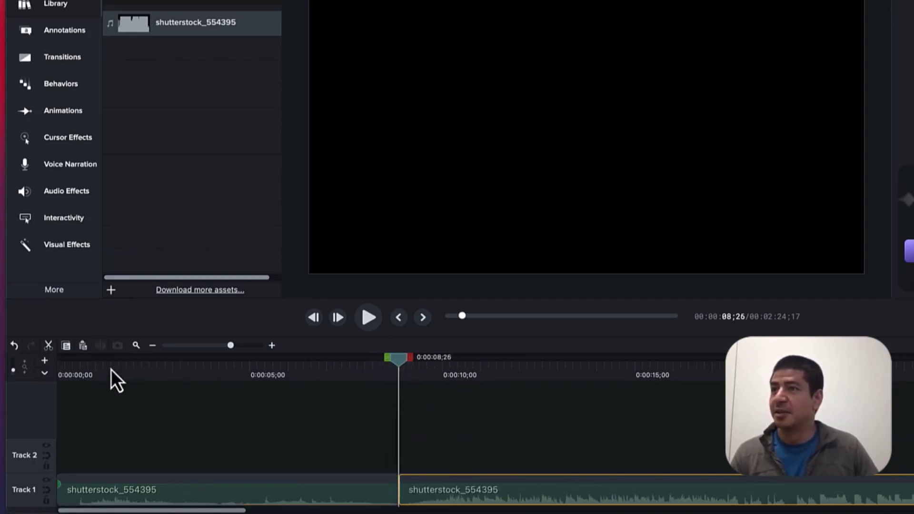
click(239, 500)
key(Delete)
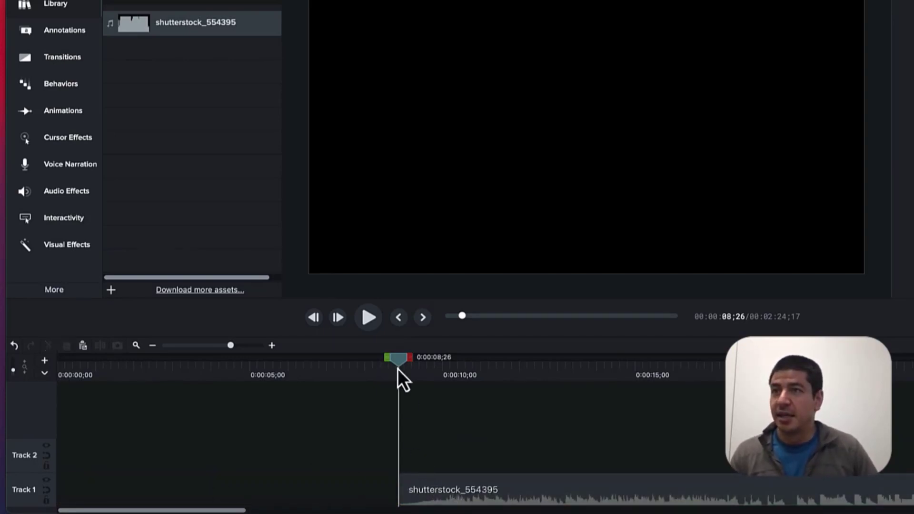
drag(444, 495, 102, 494)
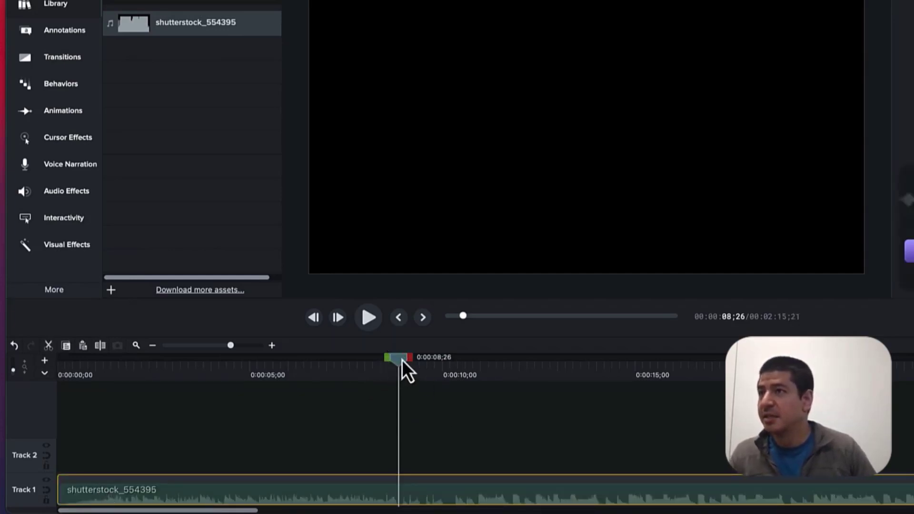
- Listen through the shortened music clip, split it at 0:00:14;05, and delete the part after the split
drag(401, 359, 318, 402)
click(367, 323)
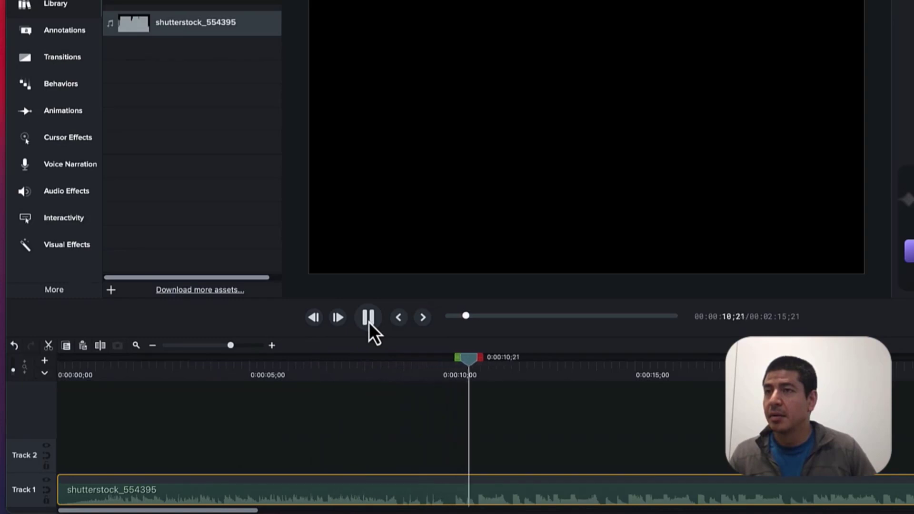
click(369, 321)
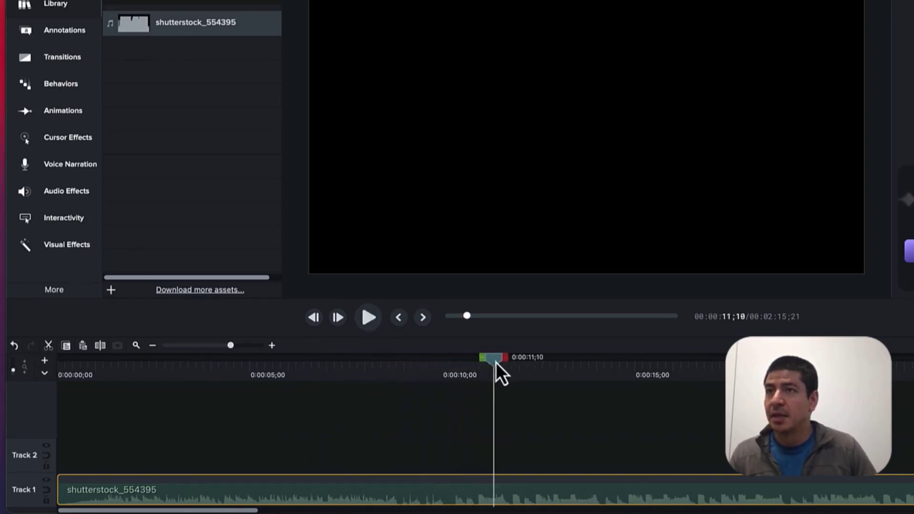
mouse_move(495, 362)
mouse_down()
mouse_move(478, 358)
mouse_move(544, 364)
mouse_move(457, 364)
mouse_move(480, 367)
mouse_up()
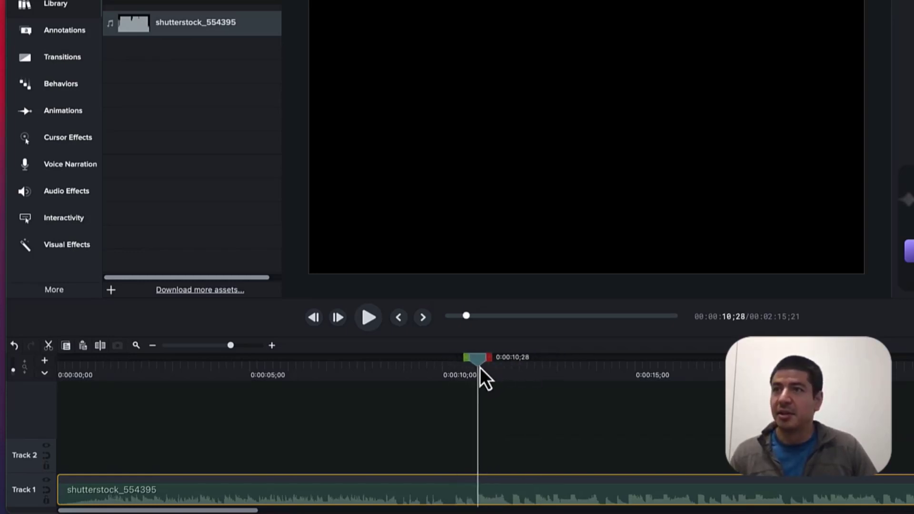
click(368, 318)
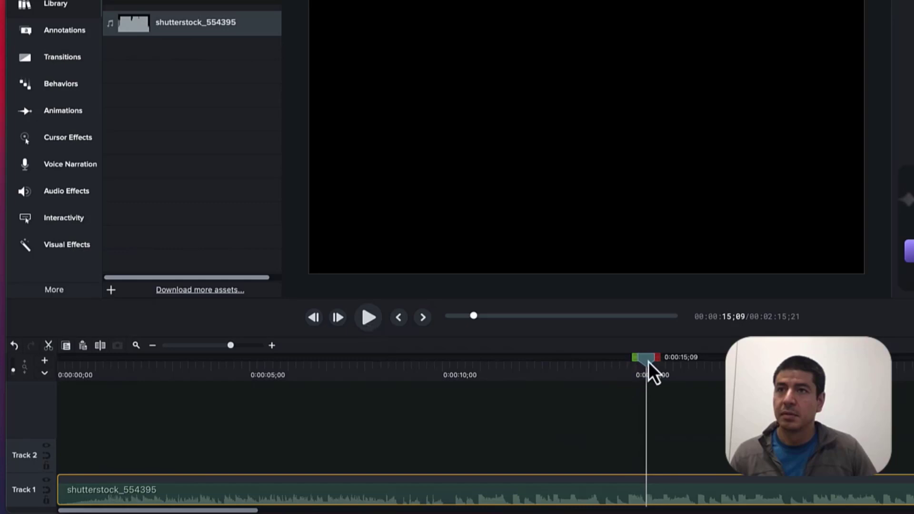
drag(648, 361, 575, 358)
click(366, 318)
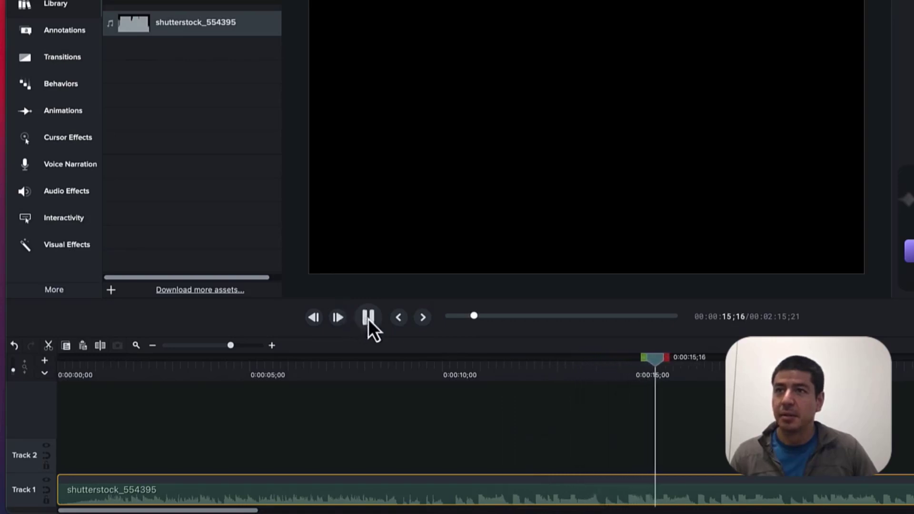
click(367, 321)
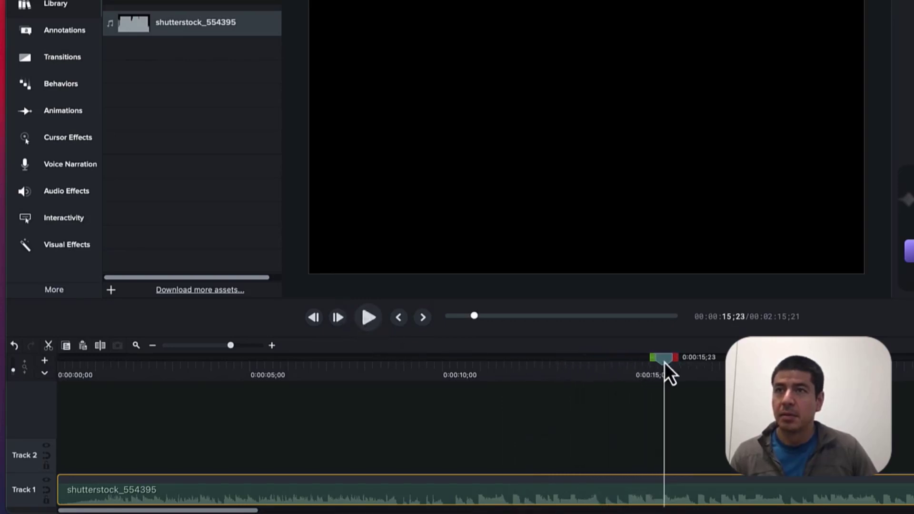
drag(663, 362, 601, 358)
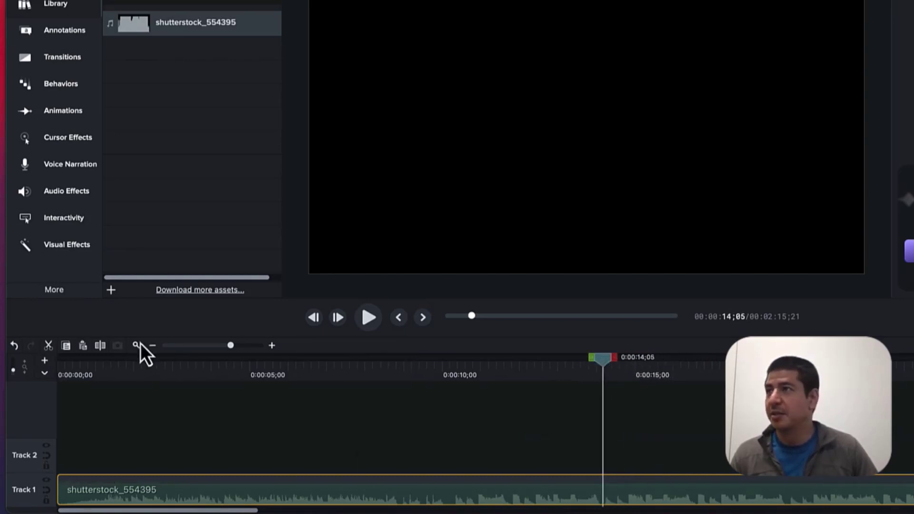
click(99, 346)
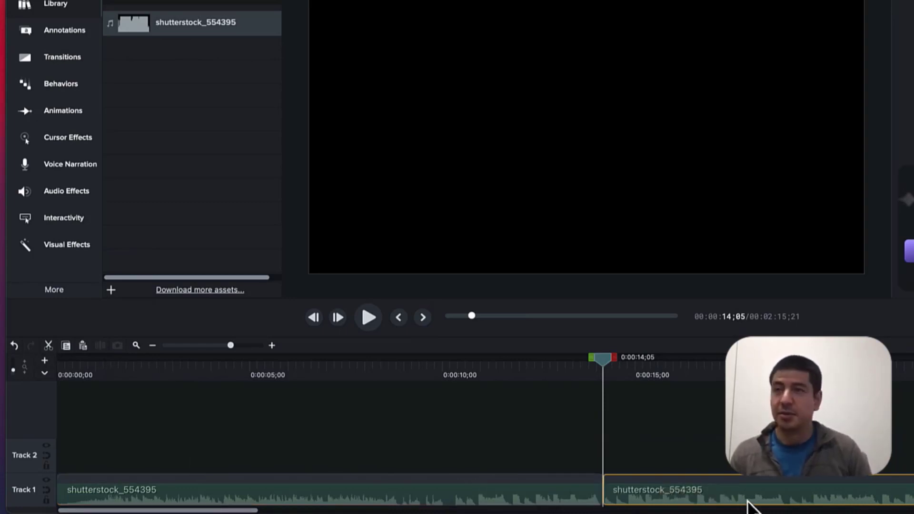
key(Delete)
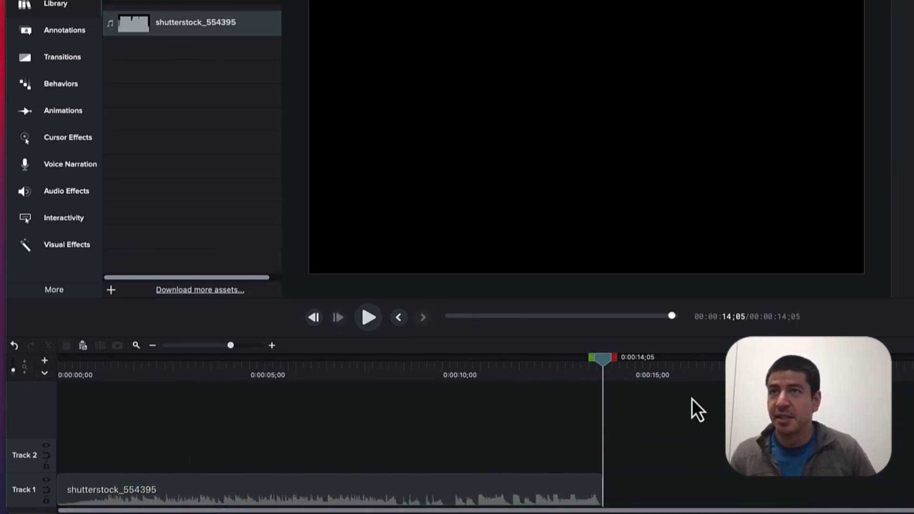
- Return the playhead to the start of the timeline
drag(602, 361, 602, 365)
drag(602, 365, 609, 418)
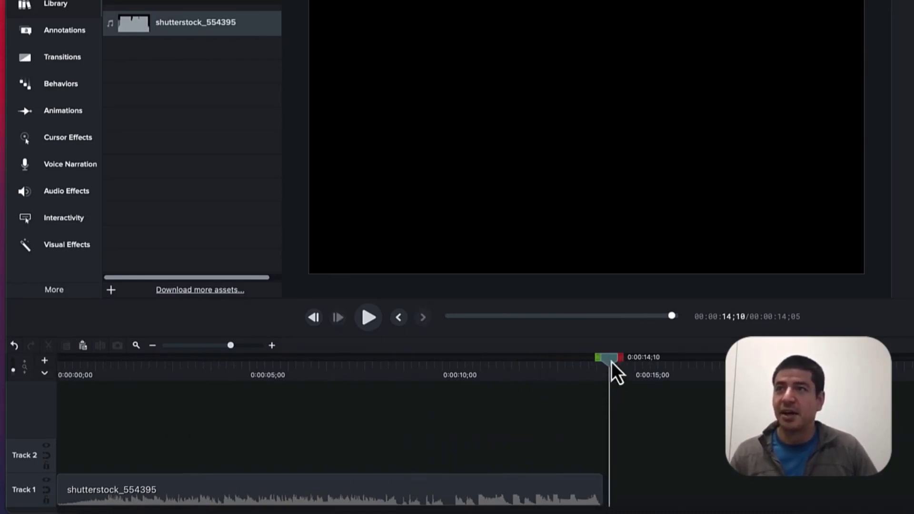
drag(611, 362, 81, 463)
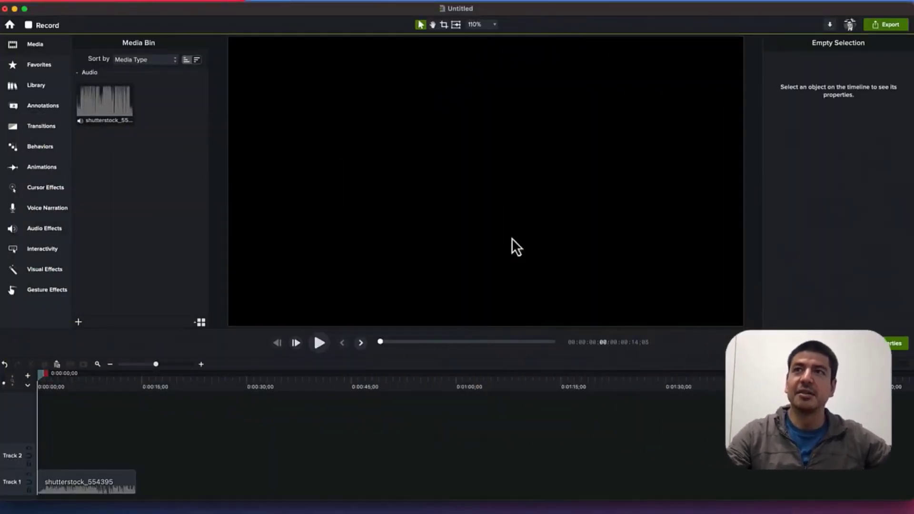
- Check the canvas color choices in the project settings, then close the settings without applying anything
right_click(512, 238)
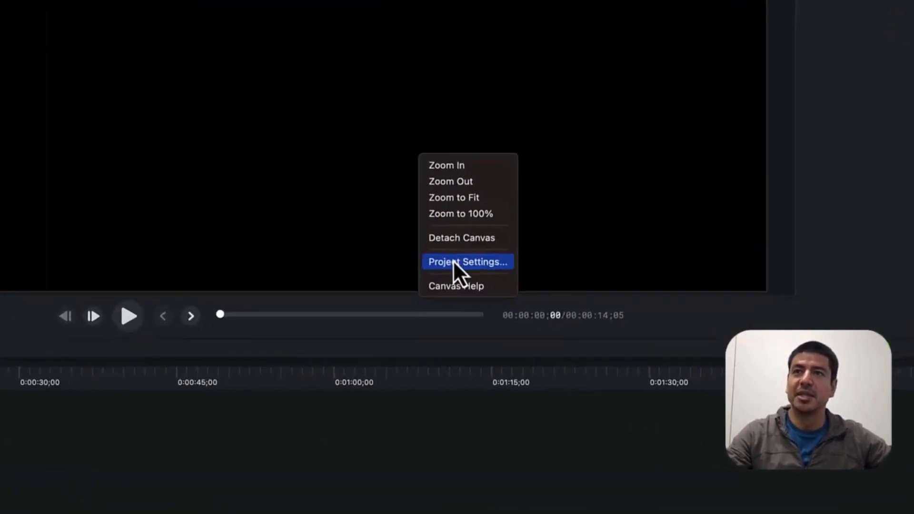
click(453, 261)
click(477, 209)
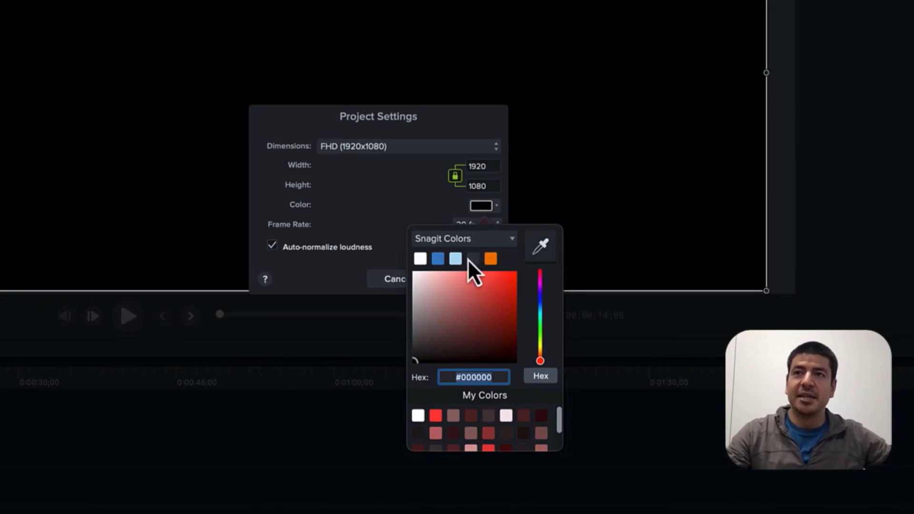
click(361, 273)
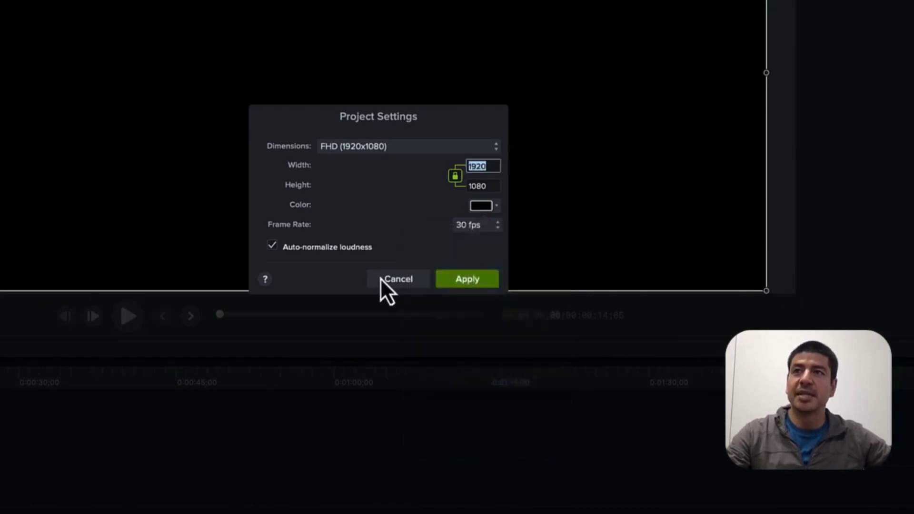
click(384, 280)
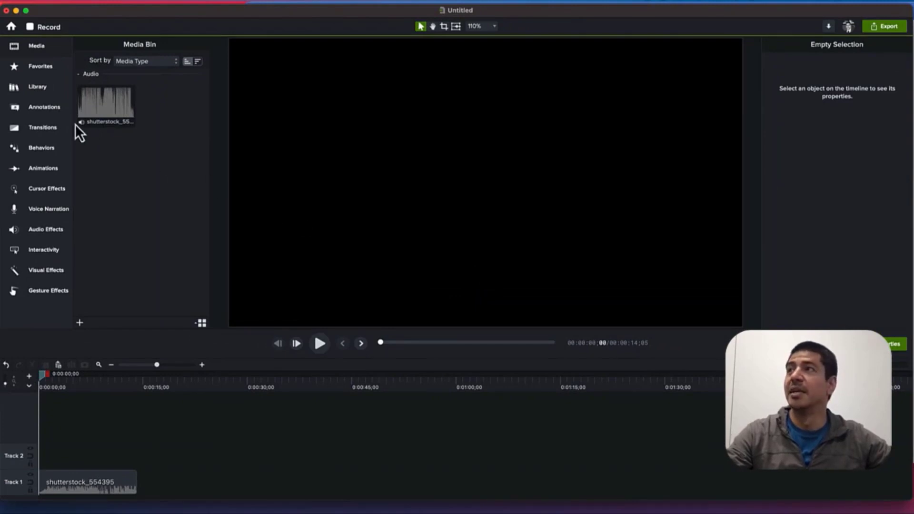
- Add Multicolor Gradient 7 from the Camtasia 2022 library's Fills & Overlays folder to the start of Track 2
click(38, 88)
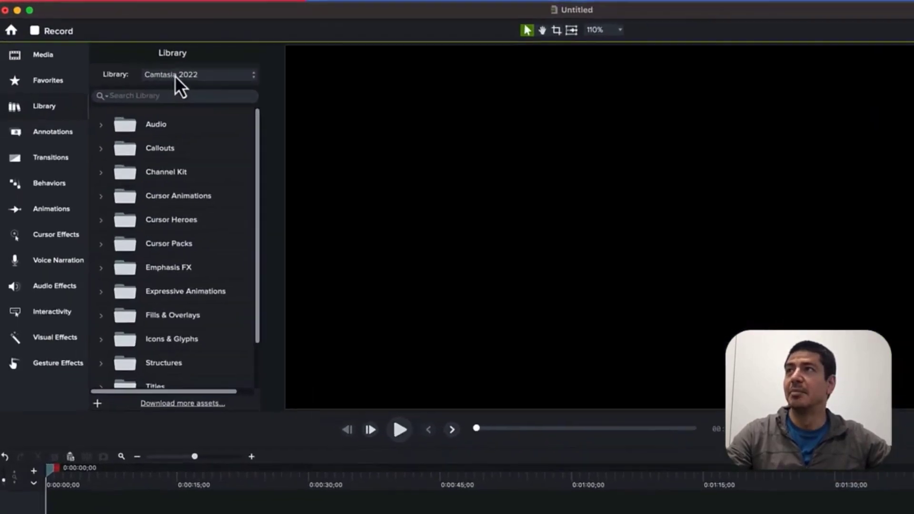
click(146, 61)
click(203, 88)
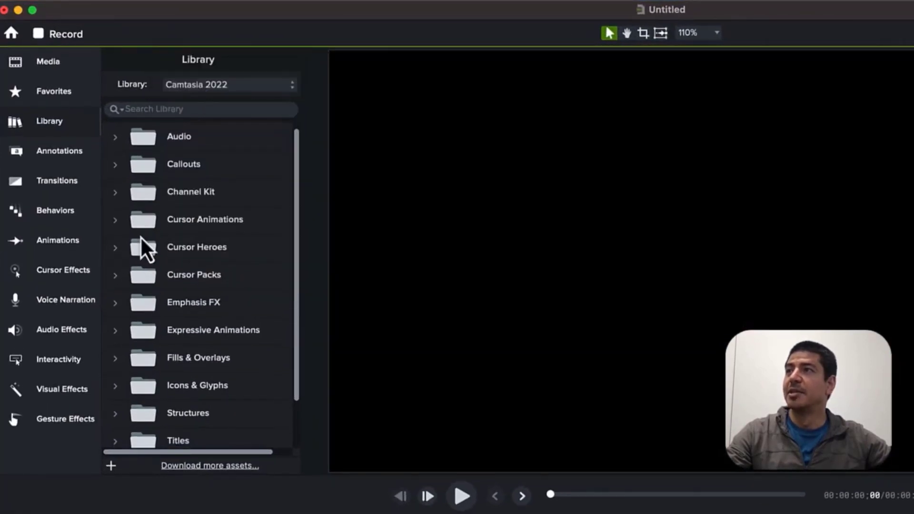
scroll(140, 285, down, 1)
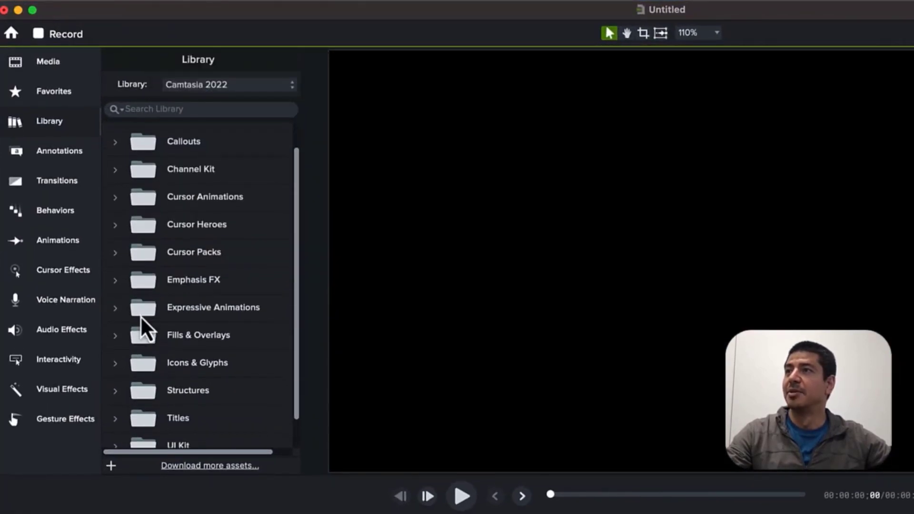
click(114, 336)
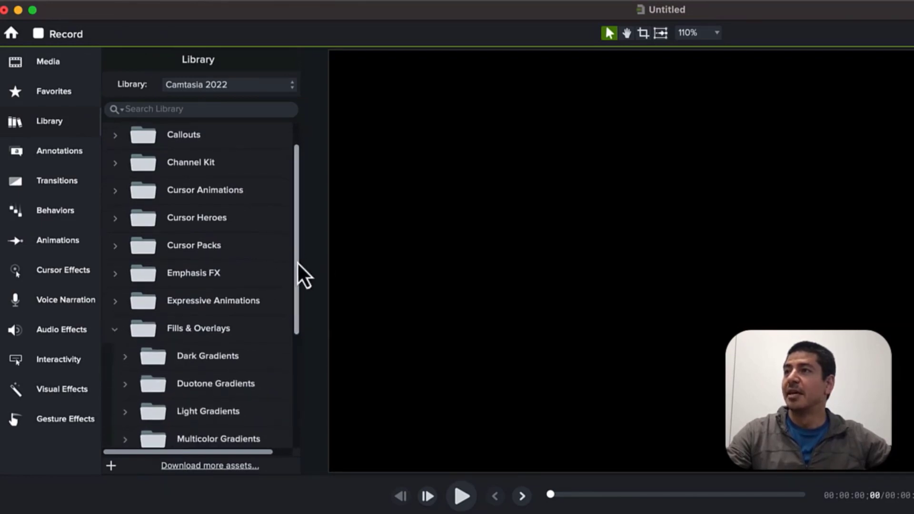
drag(297, 262, 298, 340)
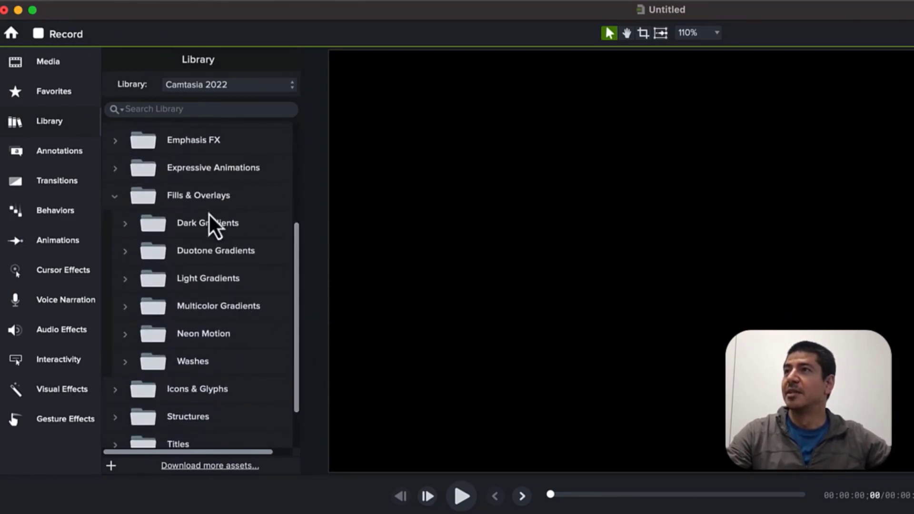
click(125, 307)
scroll(204, 227, down, 5)
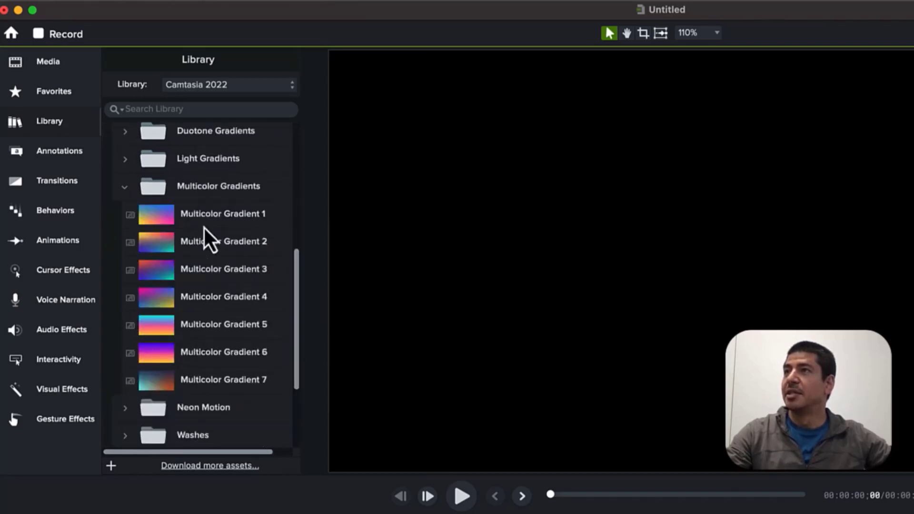
drag(197, 379, 196, 456)
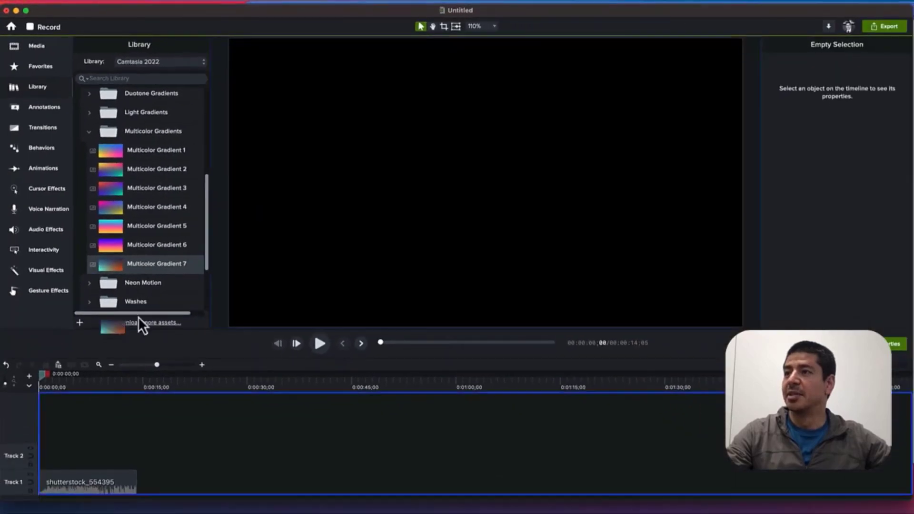
drag(138, 316, 42, 447)
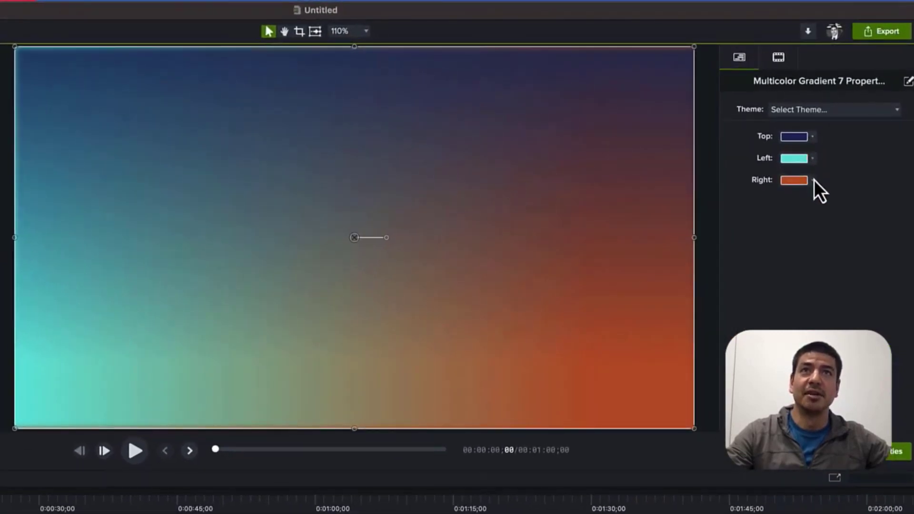
- Apply the Snagit Colors theme to the gradient, with white for Top, light blue for Left and orange for Right
click(814, 110)
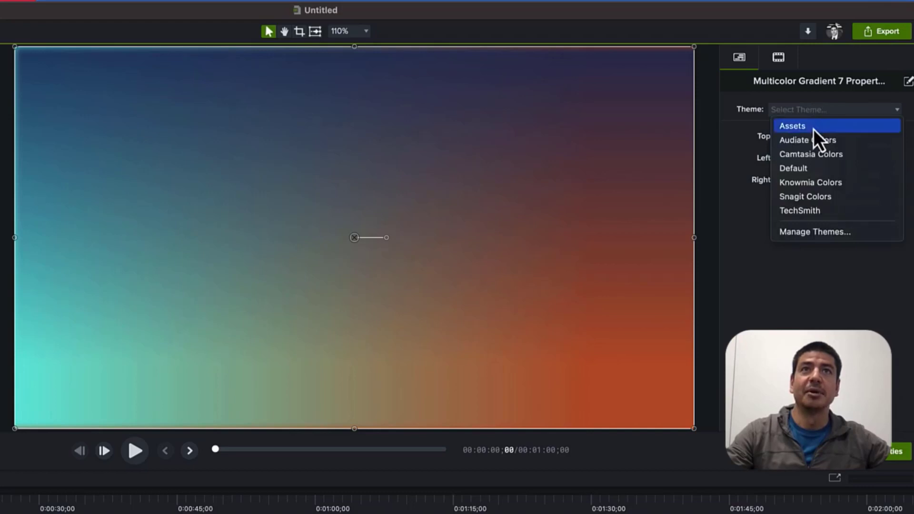
click(814, 199)
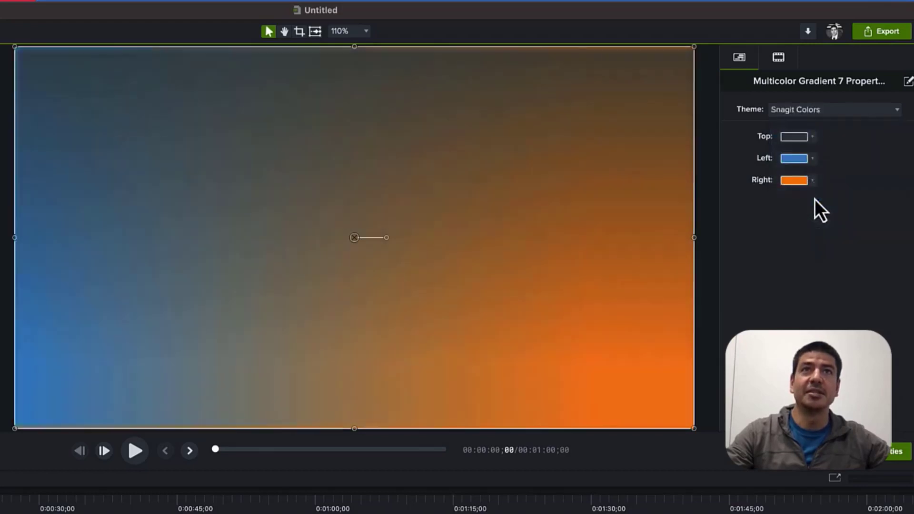
click(811, 137)
click(742, 183)
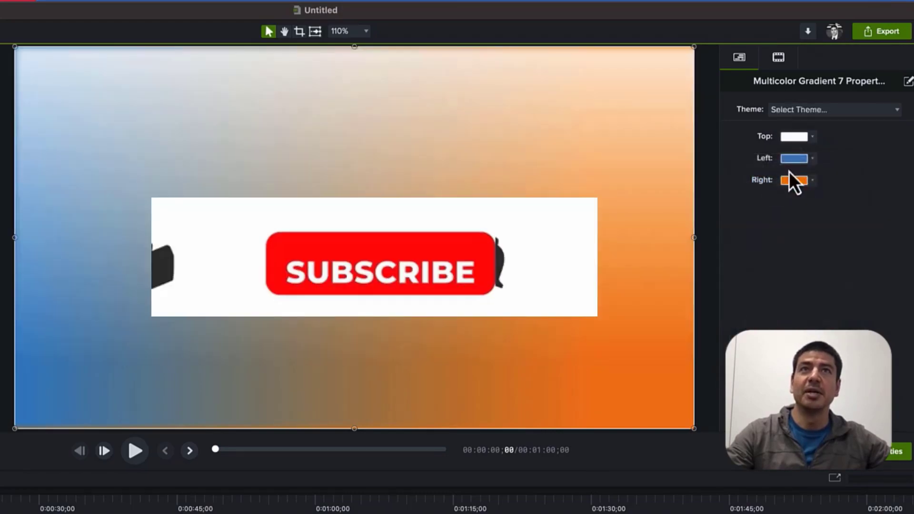
click(811, 159)
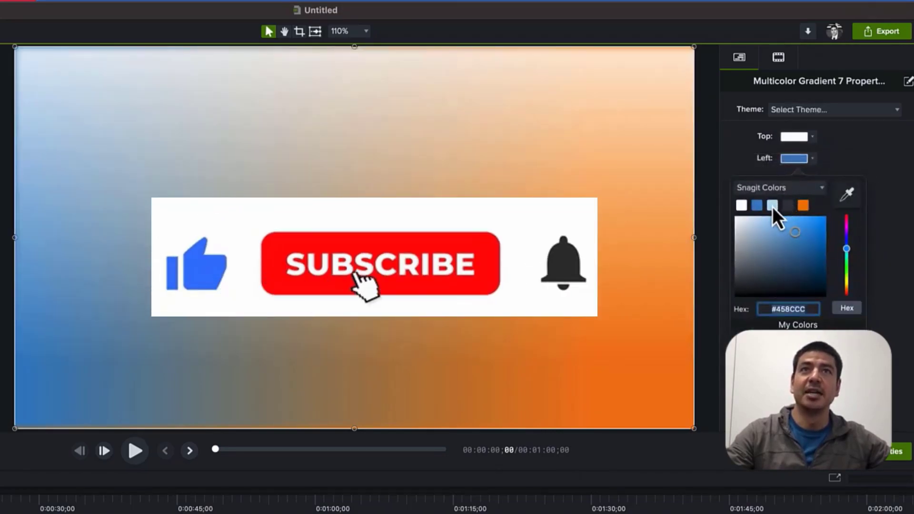
click(772, 205)
click(811, 181)
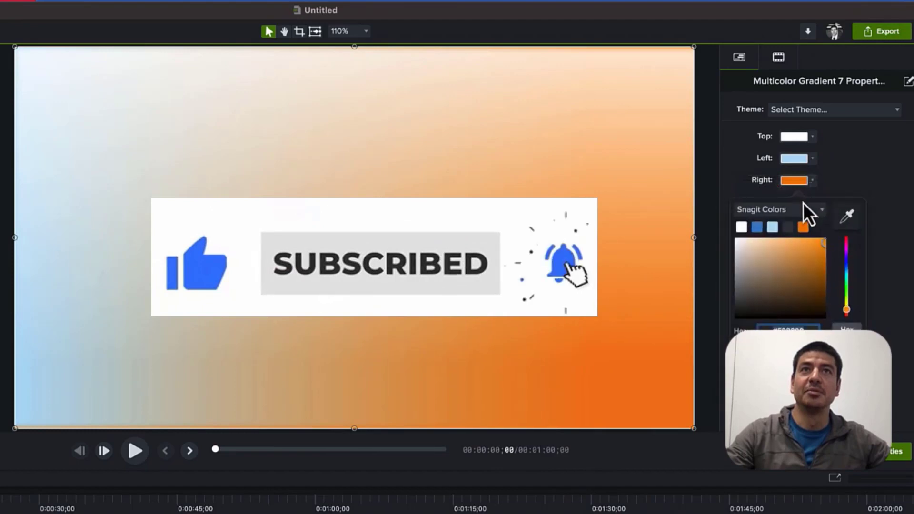
click(804, 228)
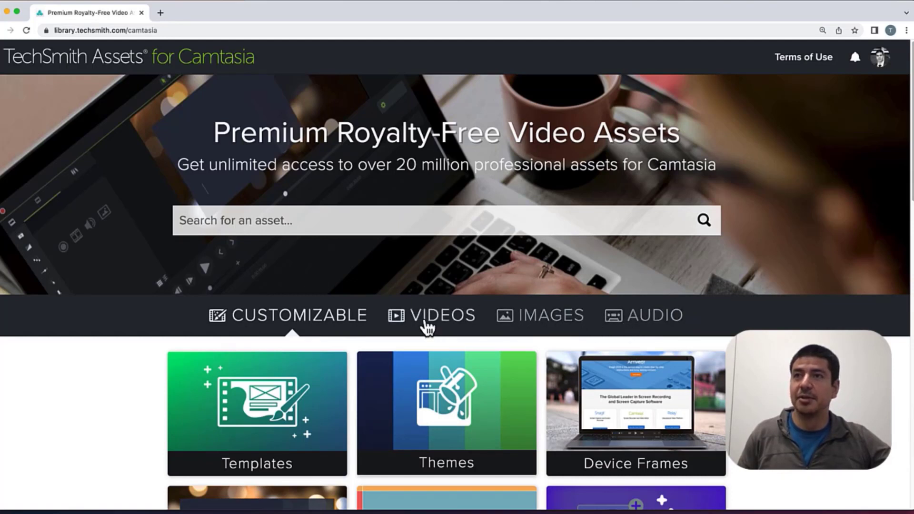
- Switch to the TechSmith Assets website, browse the video Effects and send Alpha Channel Billowing Smoke to Camtasia
click(427, 326)
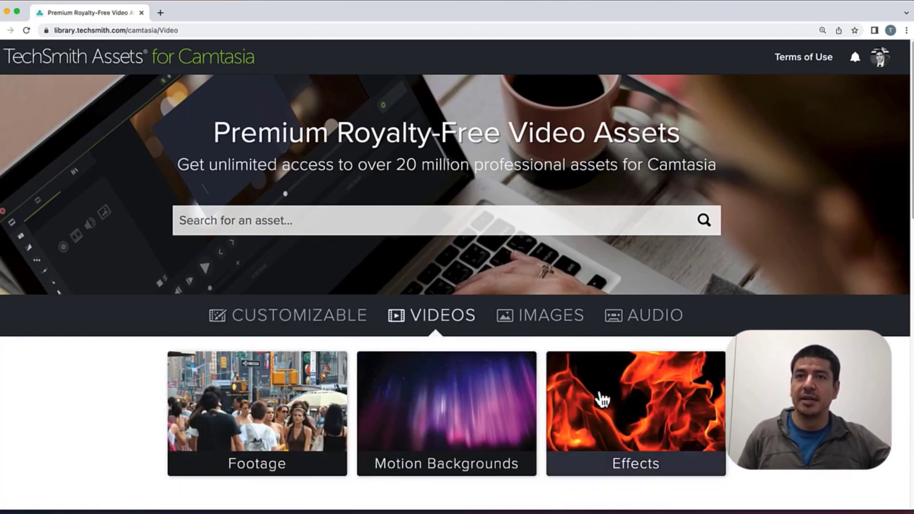
click(602, 399)
scroll(100, 331, down, 1)
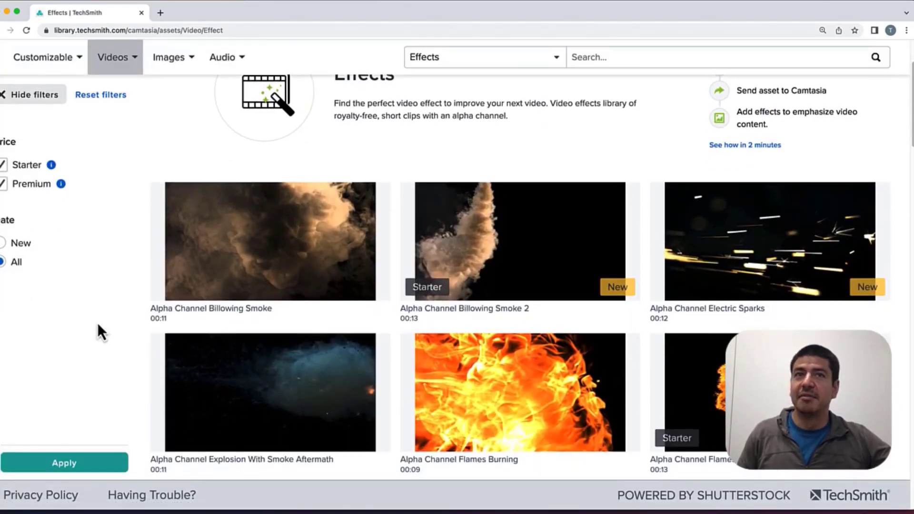
scroll(97, 325, down, 1)
mouse_move(155, 301)
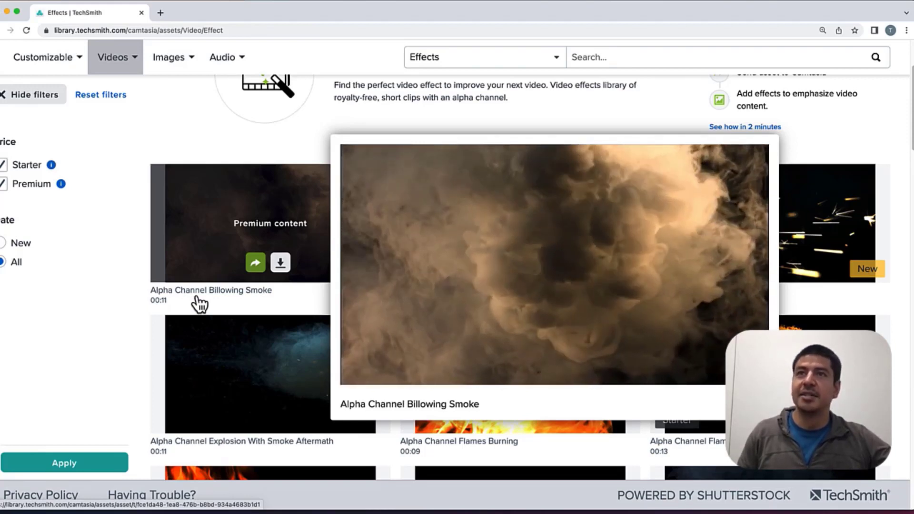
click(256, 263)
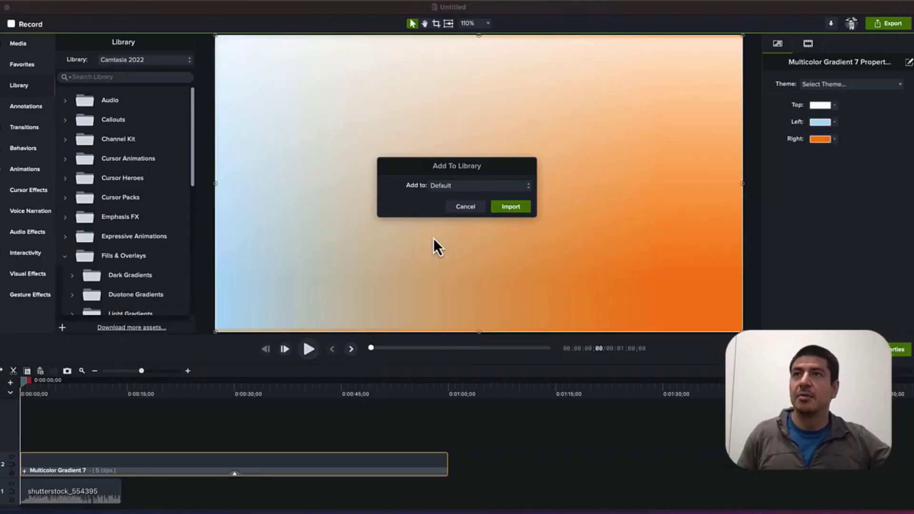
- Import the billowing smoke effect into the HowToIntro library
click(448, 189)
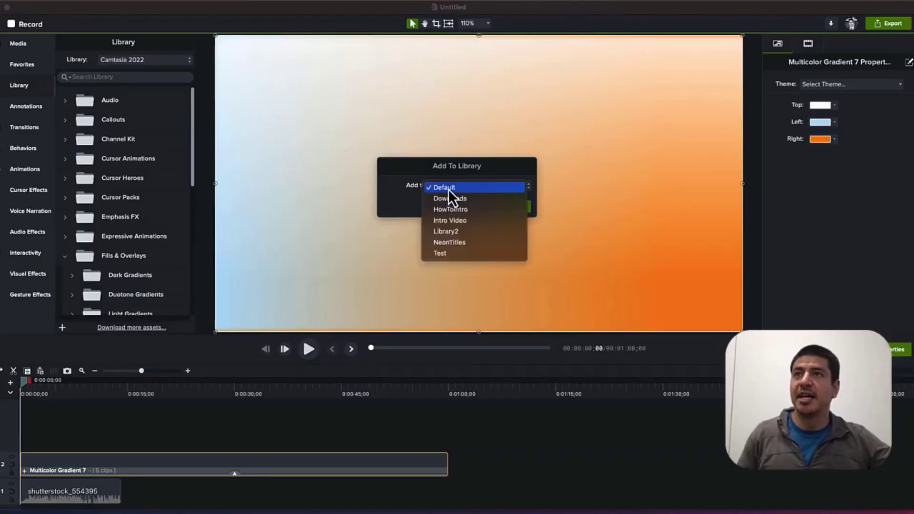
click(448, 210)
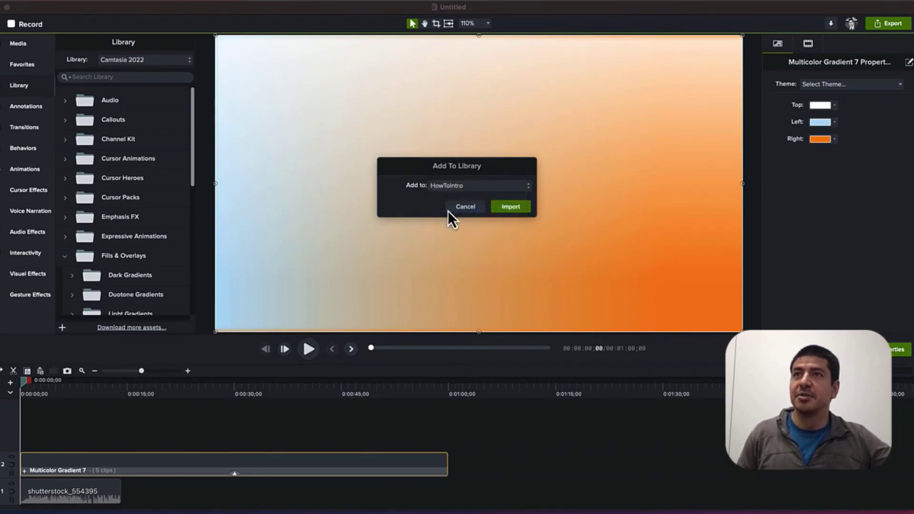
click(509, 207)
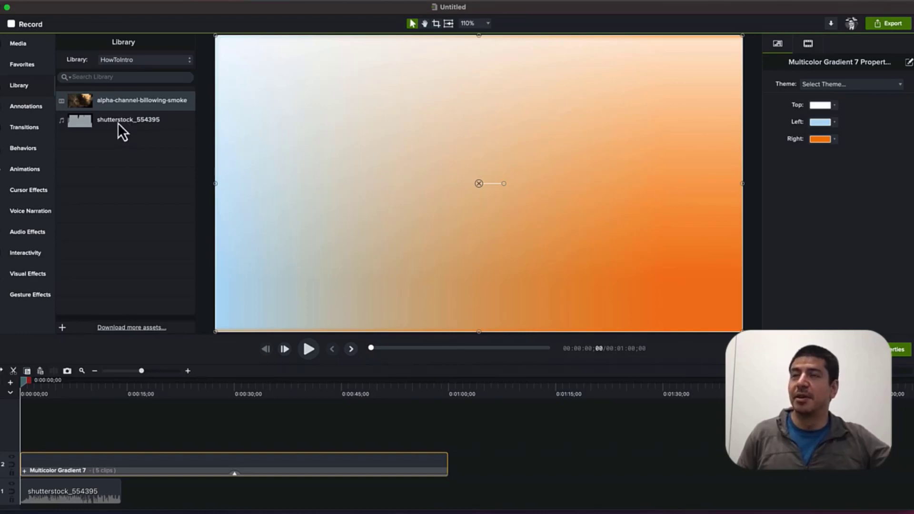
- Place the alpha-channel-billowing-smoke clip at the start of Track 3 and set its opacity to 56%
drag(116, 104, 22, 437)
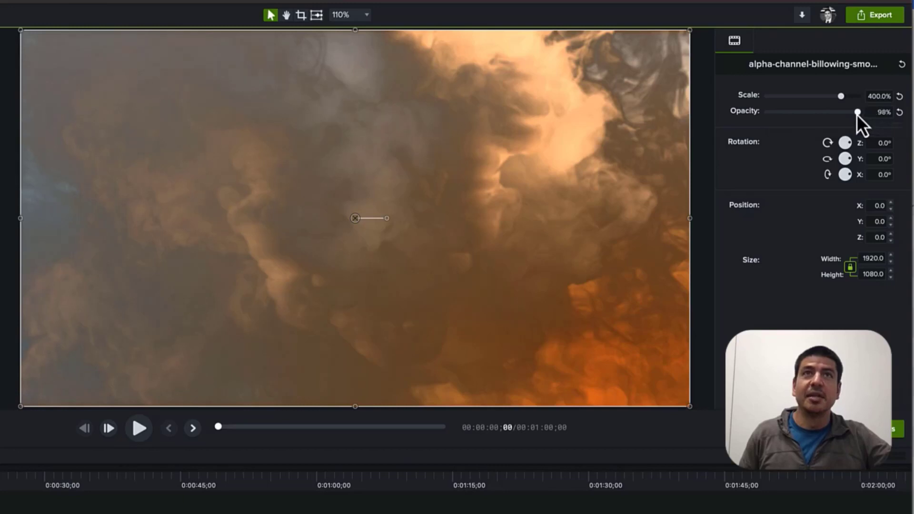
drag(856, 114, 762, 116)
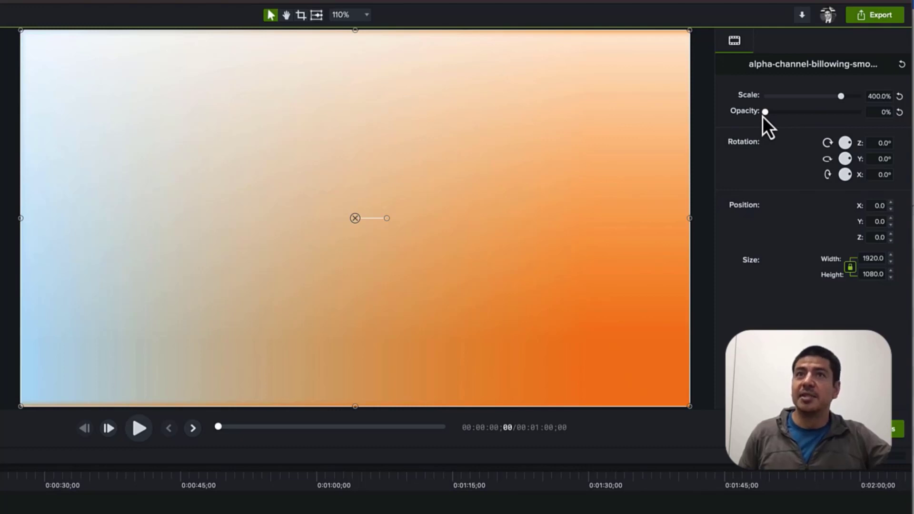
drag(763, 116, 813, 115)
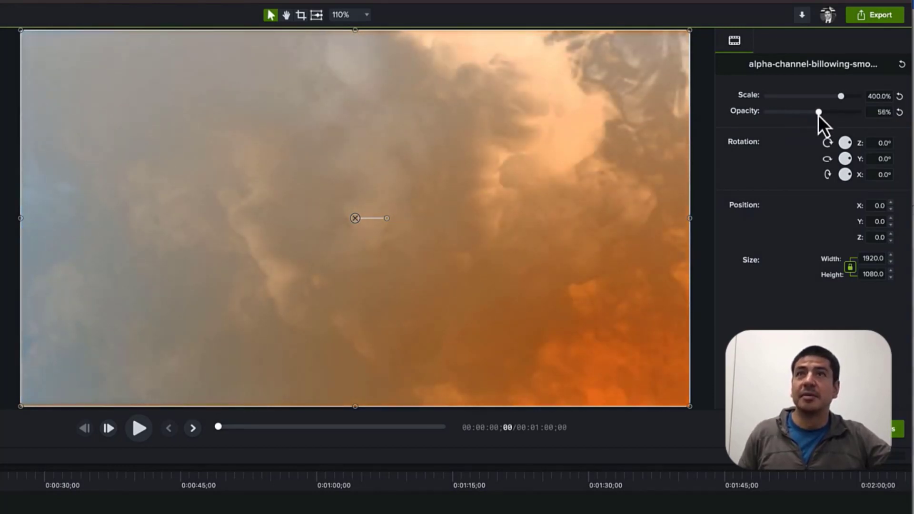
- Preview the smoke over the gradient for about eight seconds and raise the smoke clip's opacity slightly
click(142, 435)
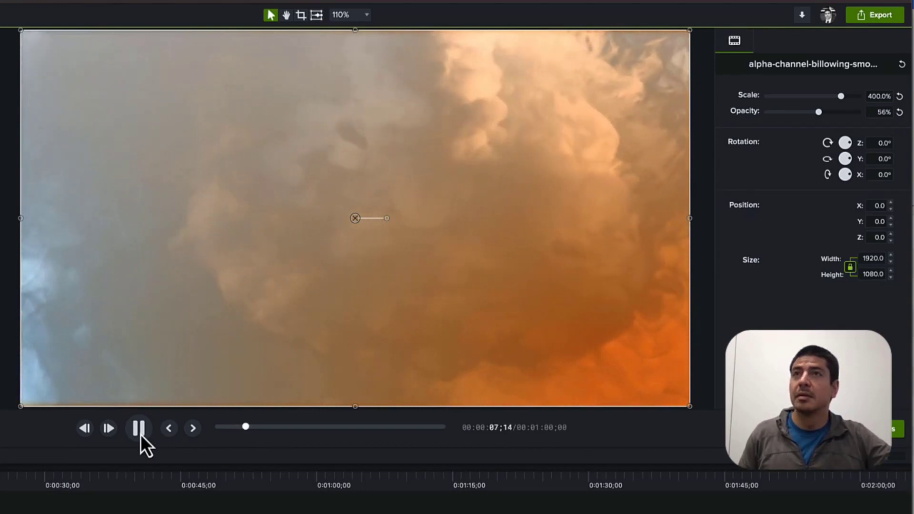
click(141, 434)
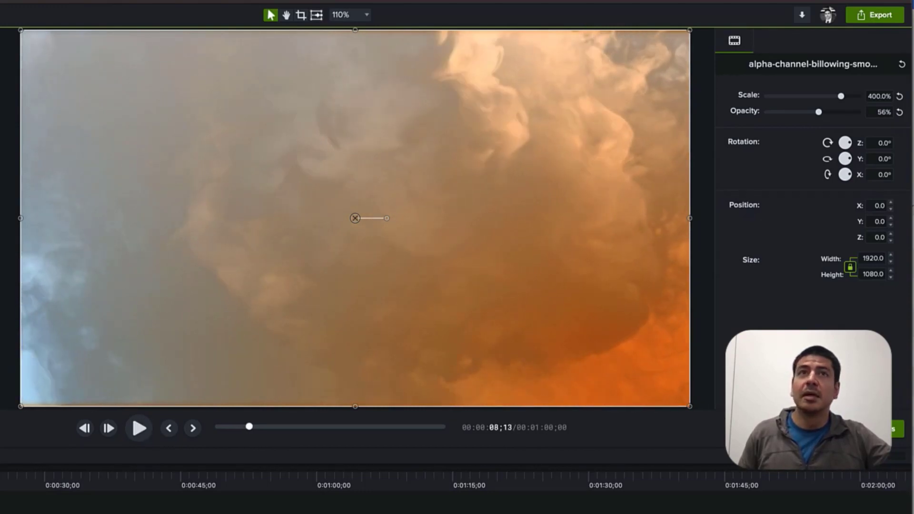
drag(818, 115, 826, 119)
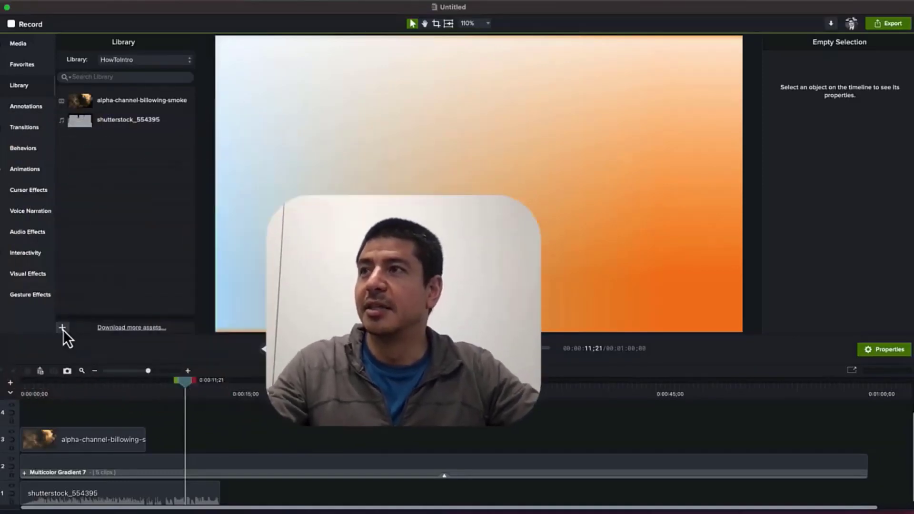
- Import Assets Logo.png from the Logo folder into the HowToIntro library
click(63, 328)
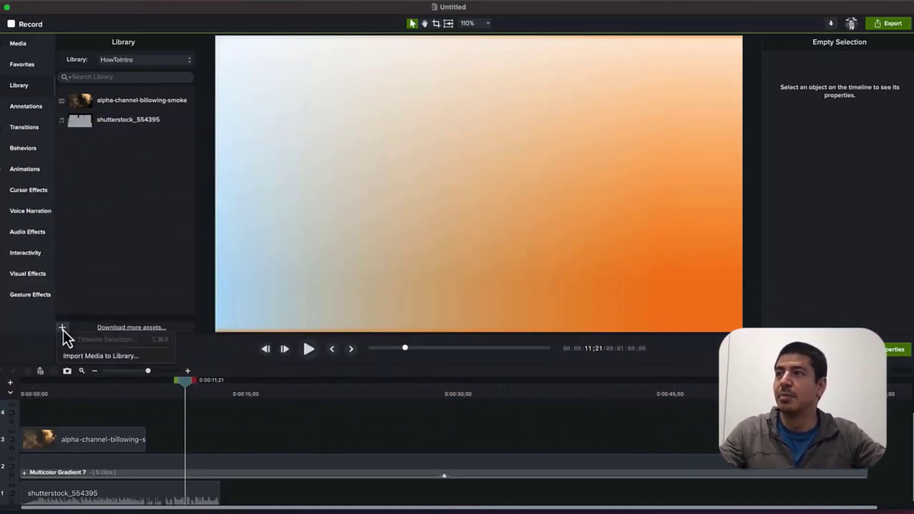
click(74, 355)
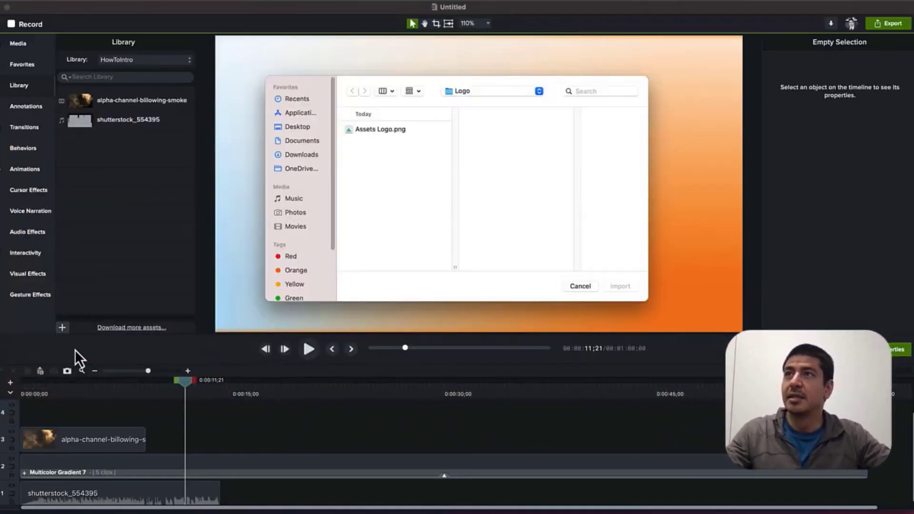
click(378, 131)
click(619, 286)
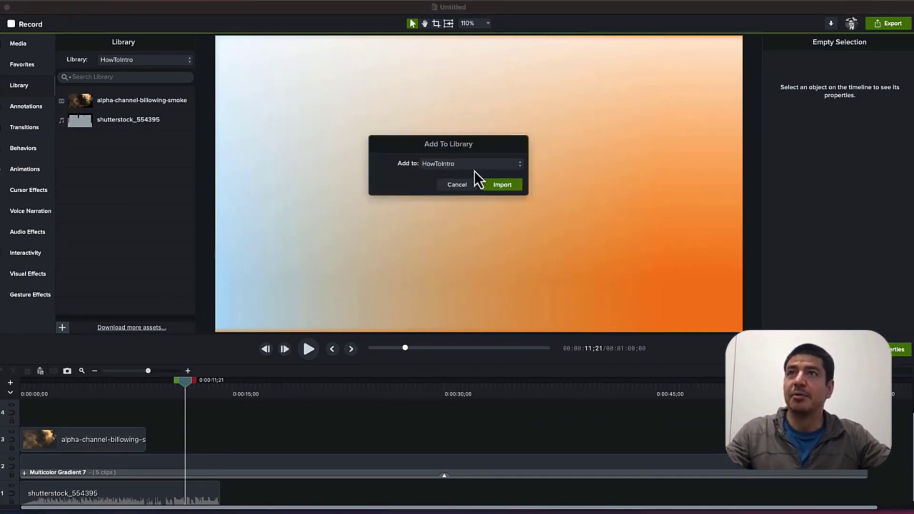
click(492, 185)
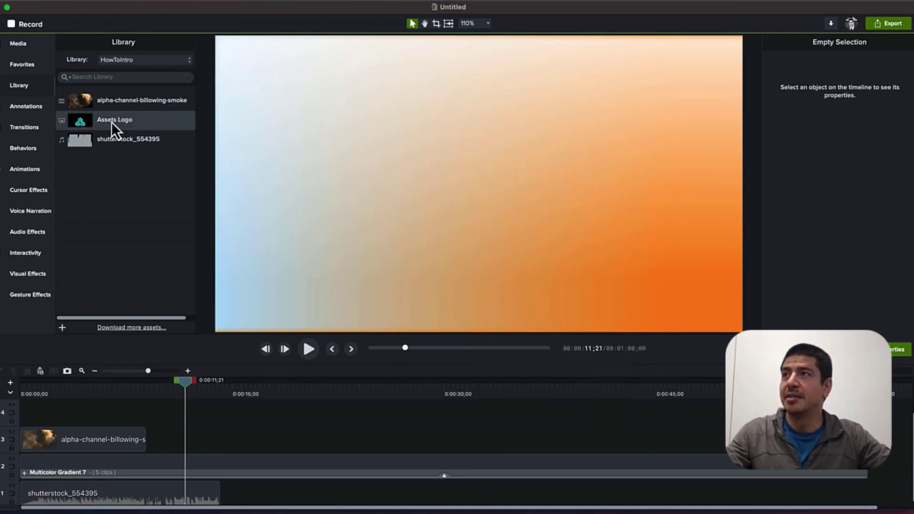
- Place Assets Logo at the start of Track 4 and extend the clip to 0:00:14;05, matching the end of the music
drag(112, 121, 101, 321)
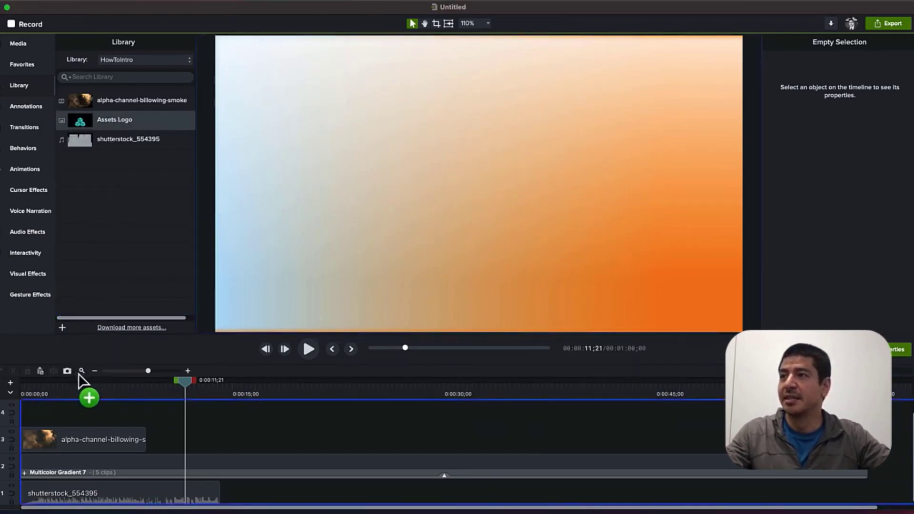
drag(78, 373, 28, 407)
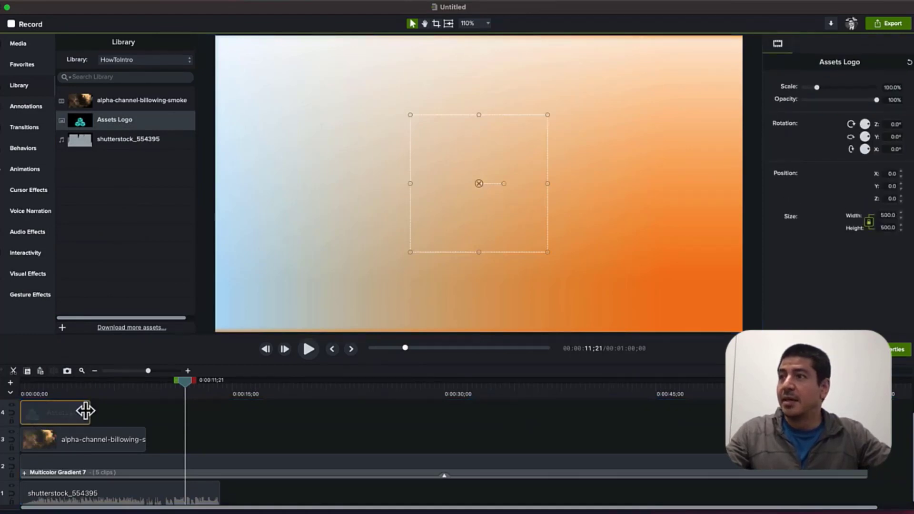
drag(85, 411, 218, 421)
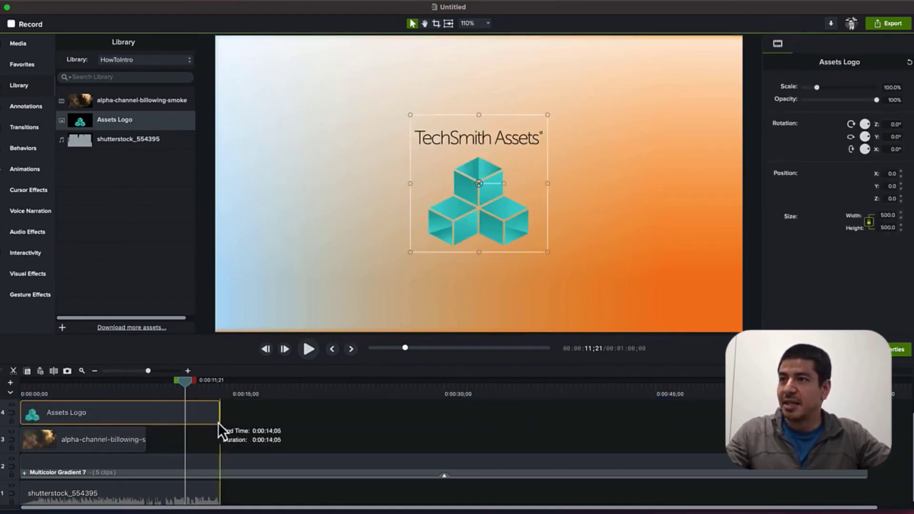
drag(218, 423, 219, 423)
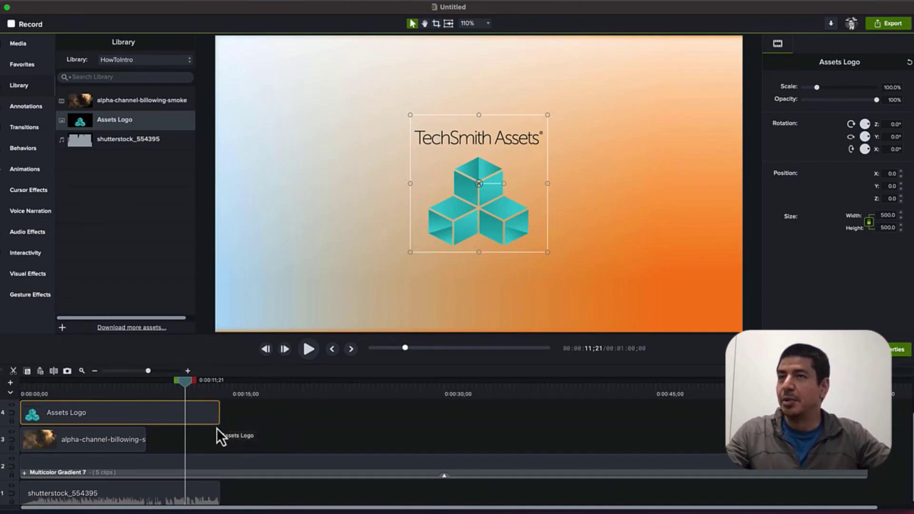
click(245, 412)
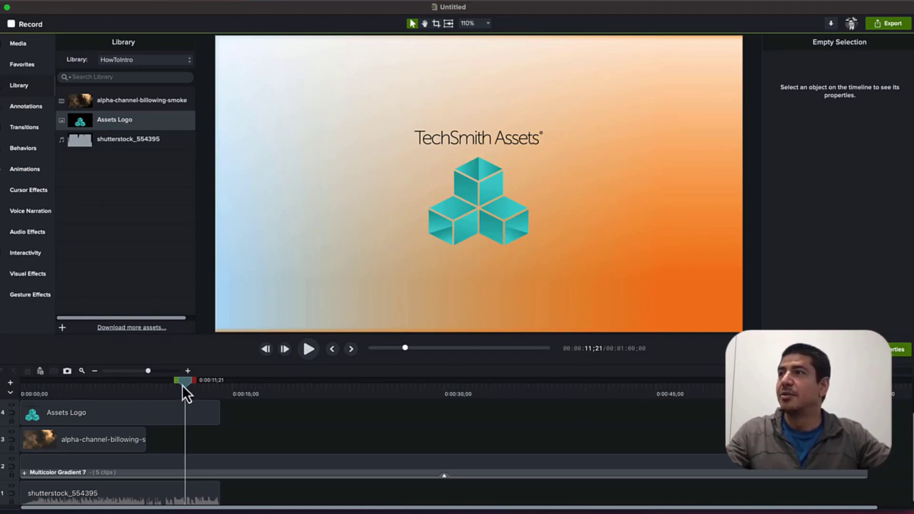
- Add a Custom animation to the logo clip ending at about 0:00:08;09 and set the logo's opacity before it to 0%
click(20, 172)
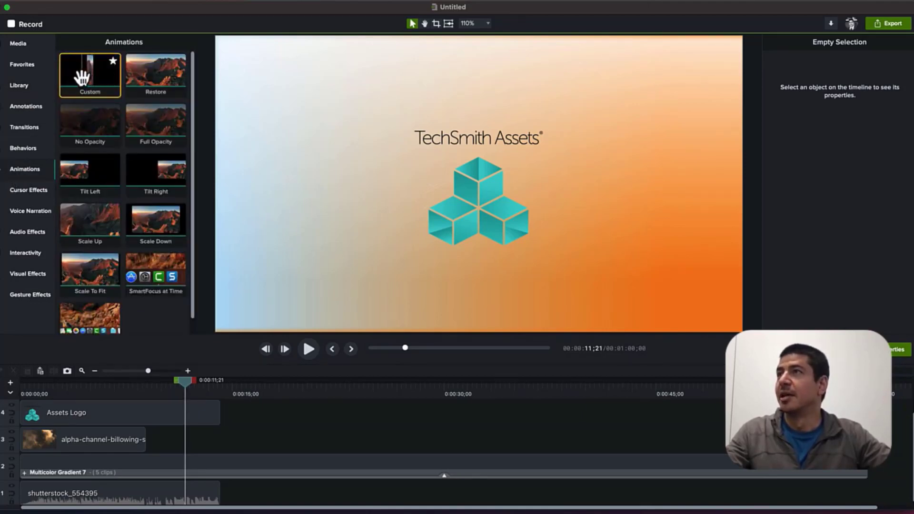
drag(82, 78, 136, 416)
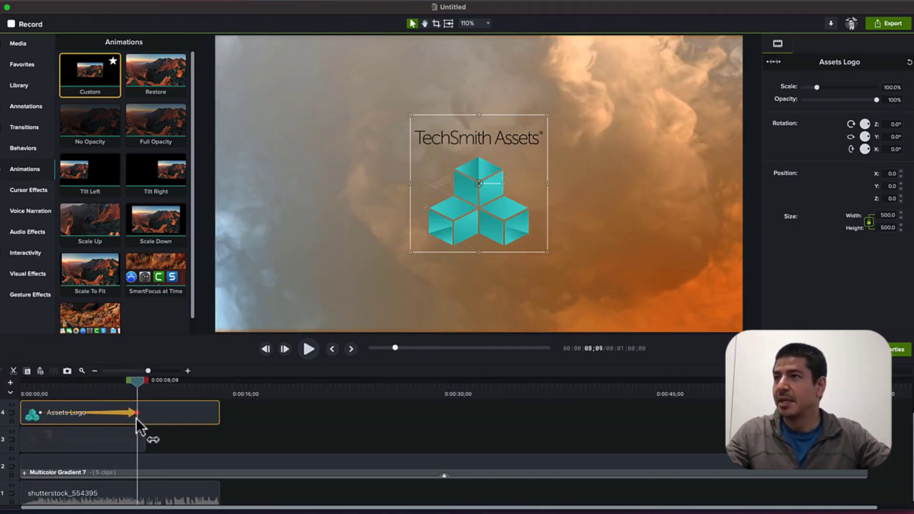
drag(138, 383, 33, 397)
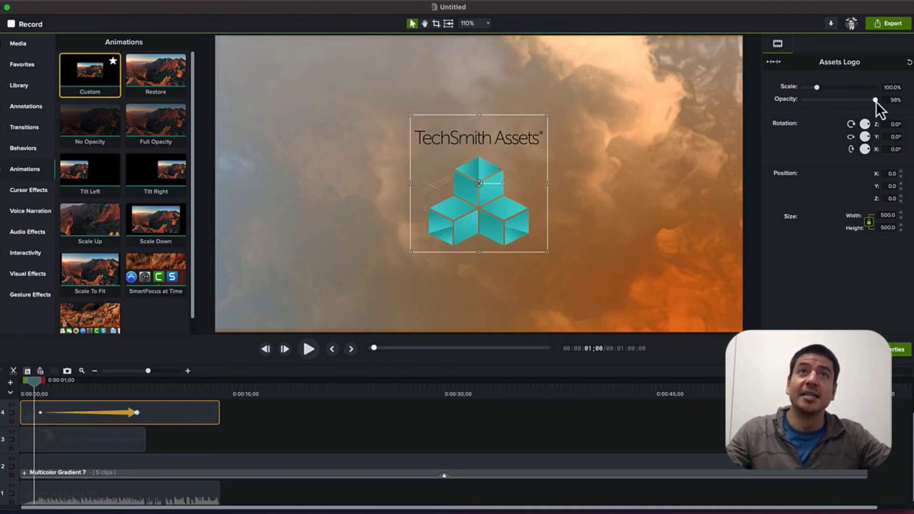
drag(875, 101, 804, 102)
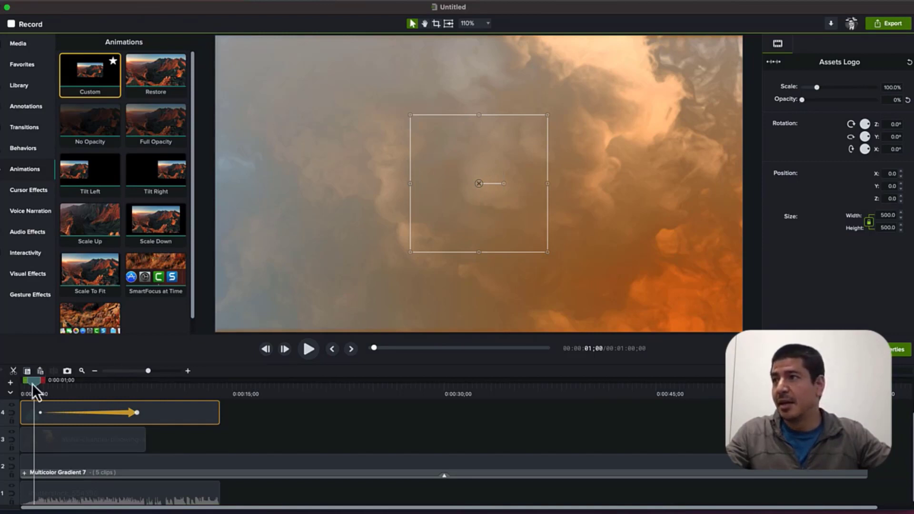
drag(33, 382, 136, 389)
click(138, 412)
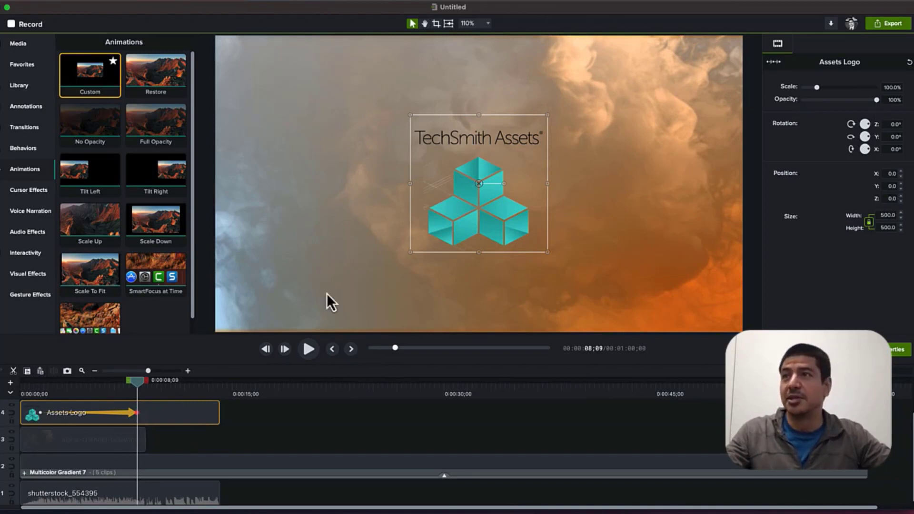
- Preview the logo's fade-in from the start of the timeline to about 11 seconds
click(19, 397)
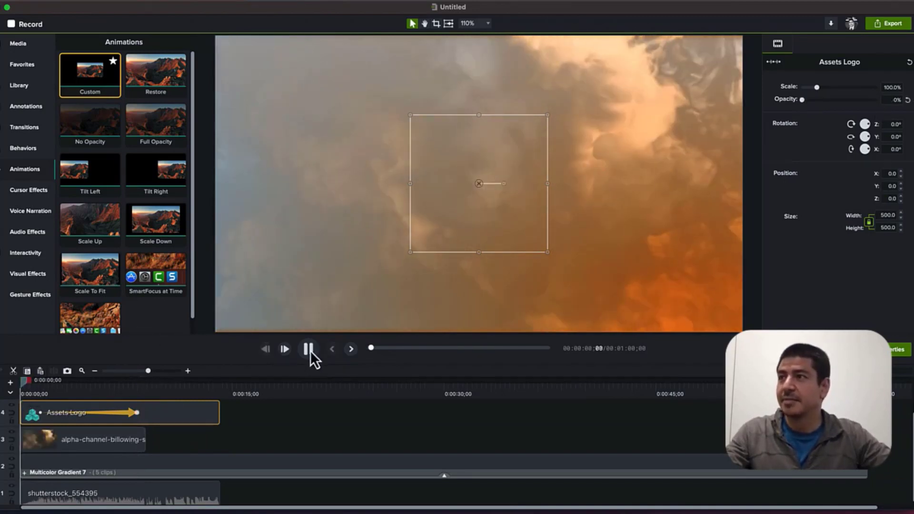
click(397, 294)
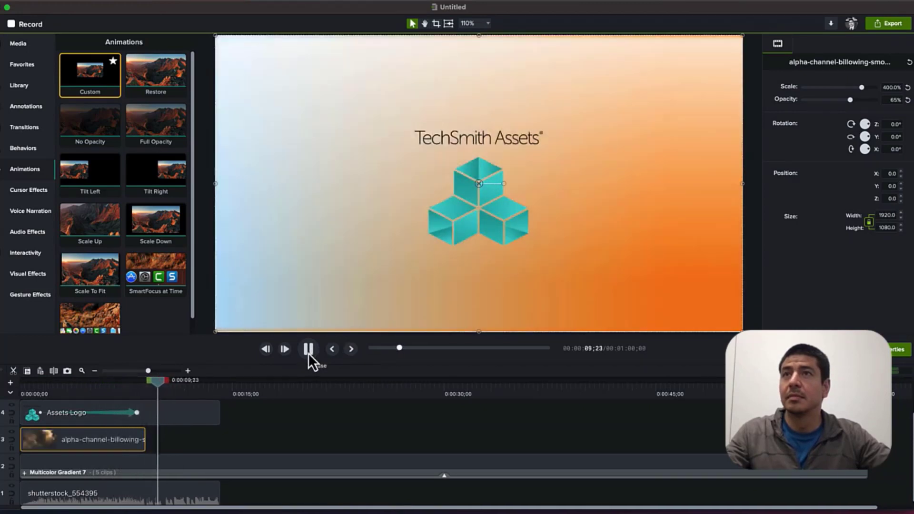
click(308, 350)
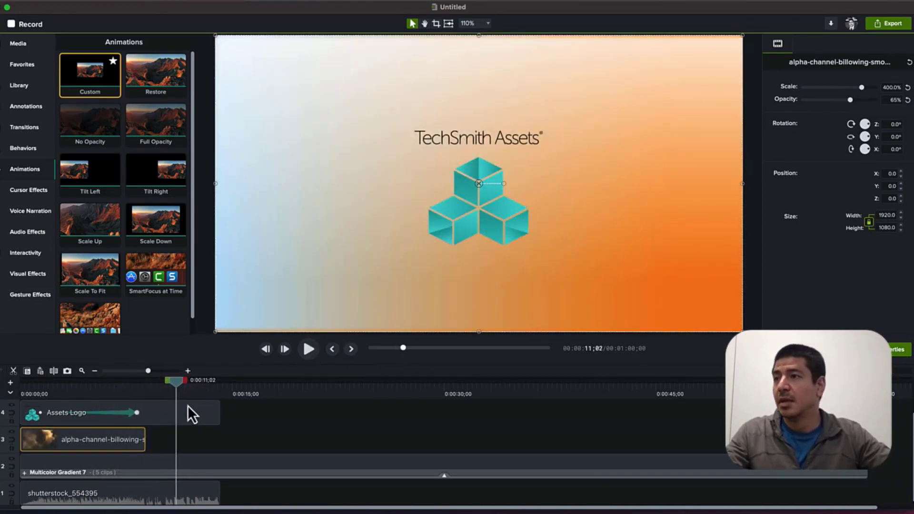
- Add a Fade transition to the end of the smoke clip and to the end of the logo clip
drag(90, 438, 88, 440)
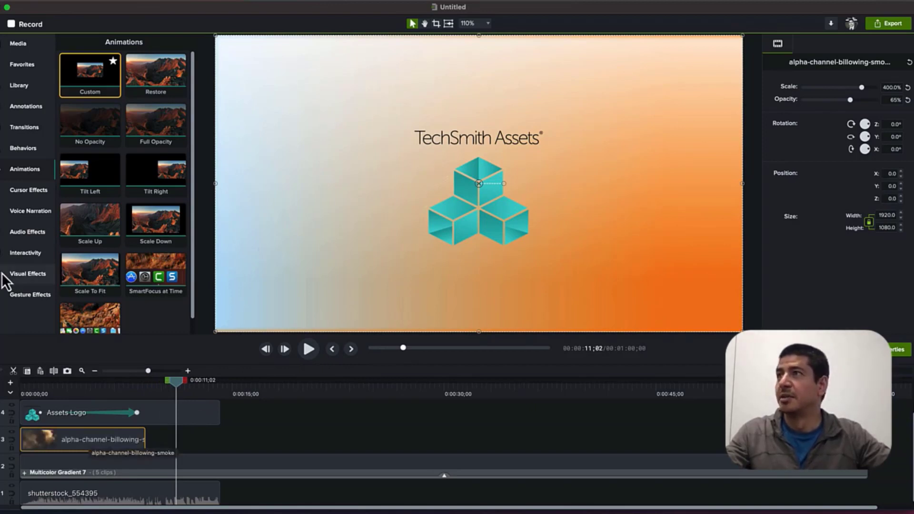
click(20, 130)
drag(155, 107, 137, 435)
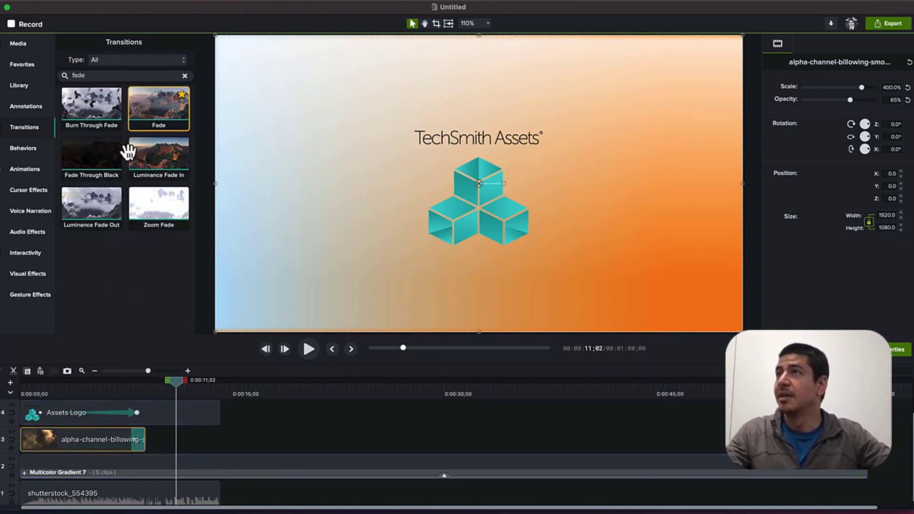
drag(141, 112, 201, 403)
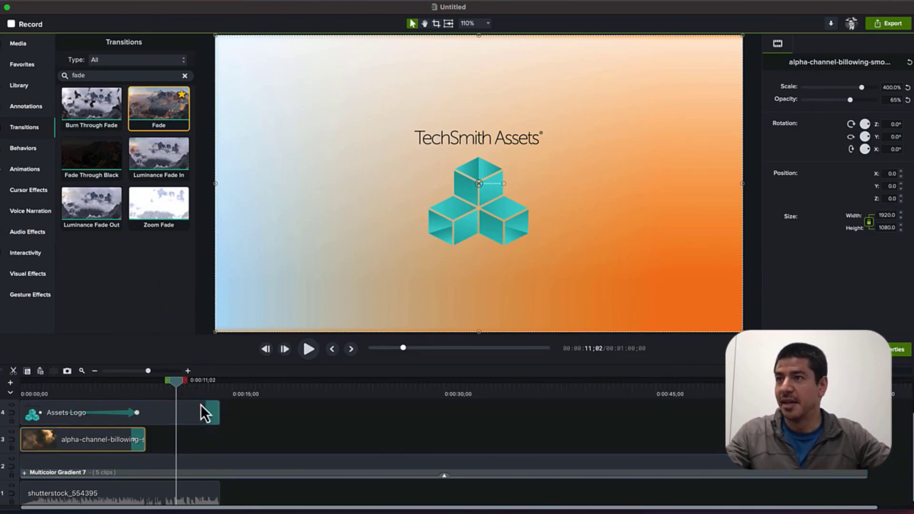
- Preview the smoke's fade-out from 0:00:06;17 to about 11 seconds
drag(95, 383, 111, 392)
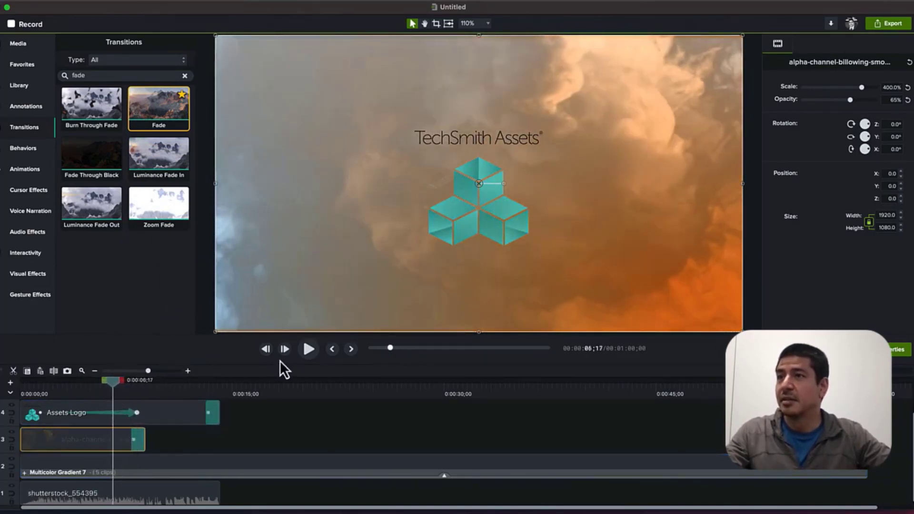
click(310, 349)
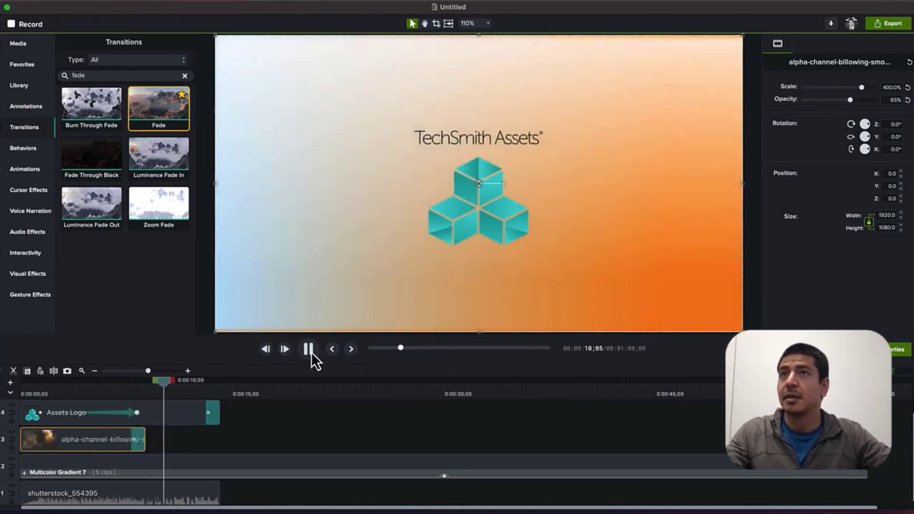
click(309, 350)
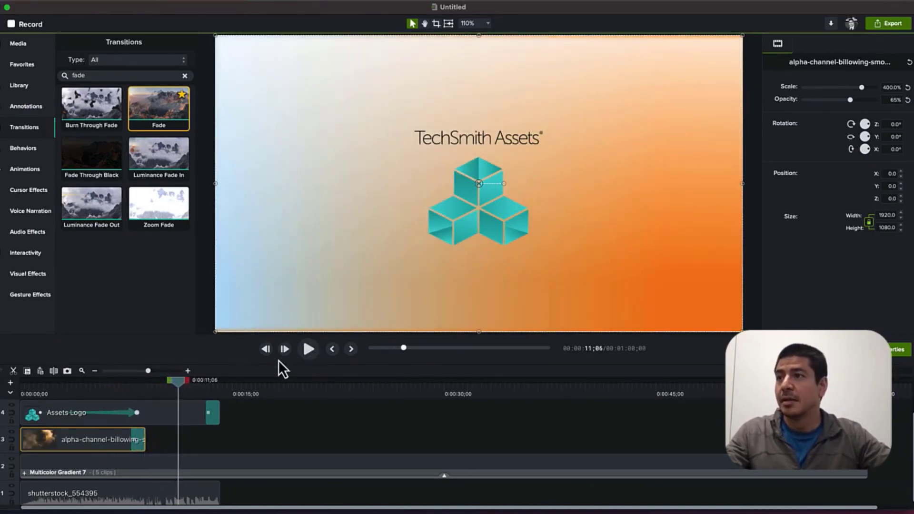
- Split the logo clip at 0:00:10;23 and again at 0:00:11;21 to isolate a short middle segment
drag(178, 382, 171, 383)
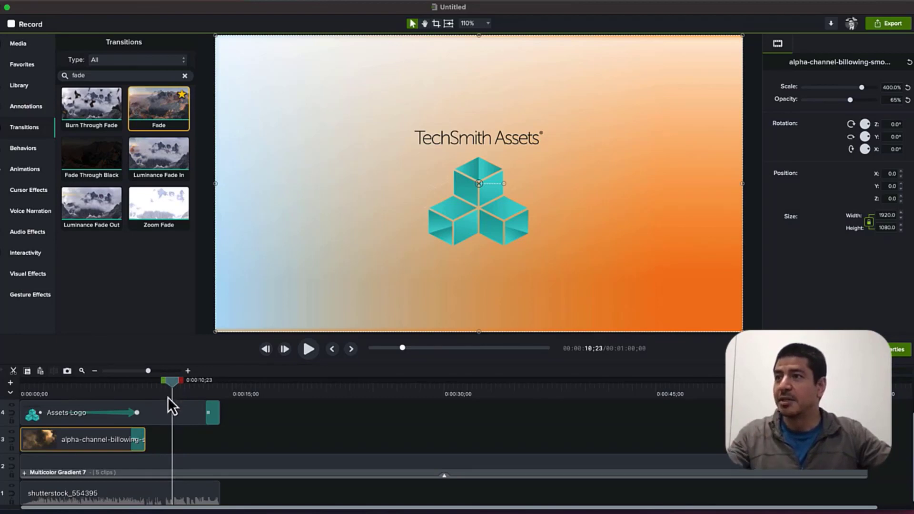
click(179, 410)
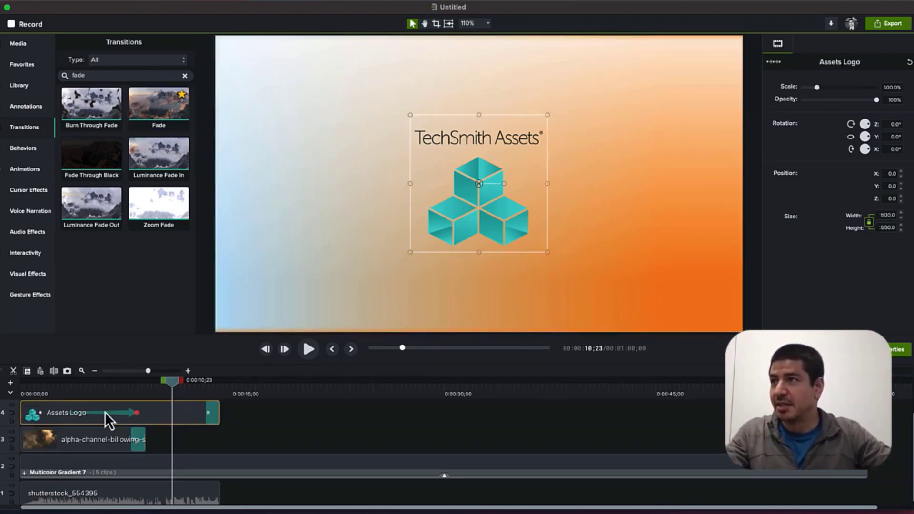
click(53, 372)
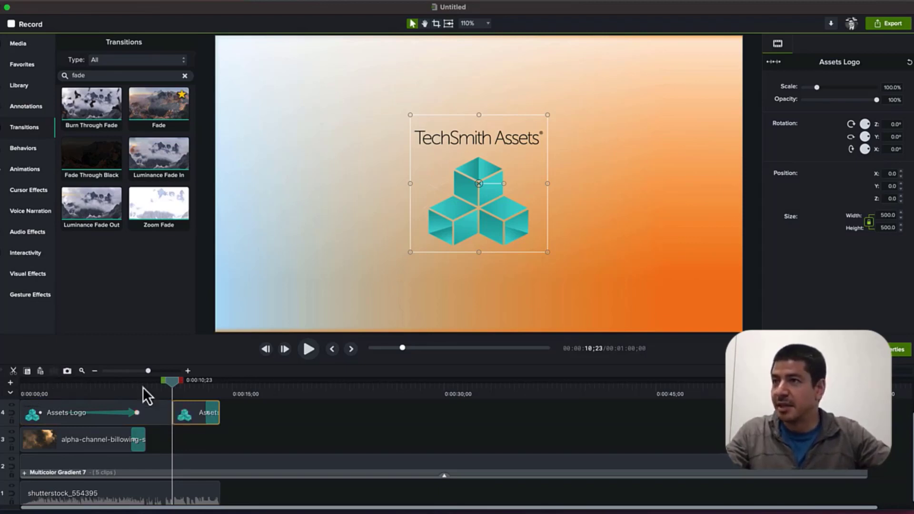
drag(170, 382, 182, 392)
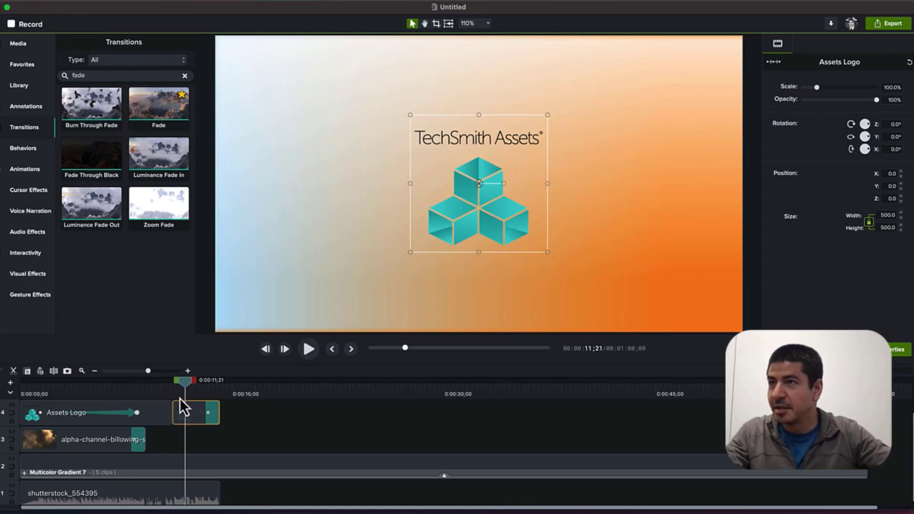
click(52, 371)
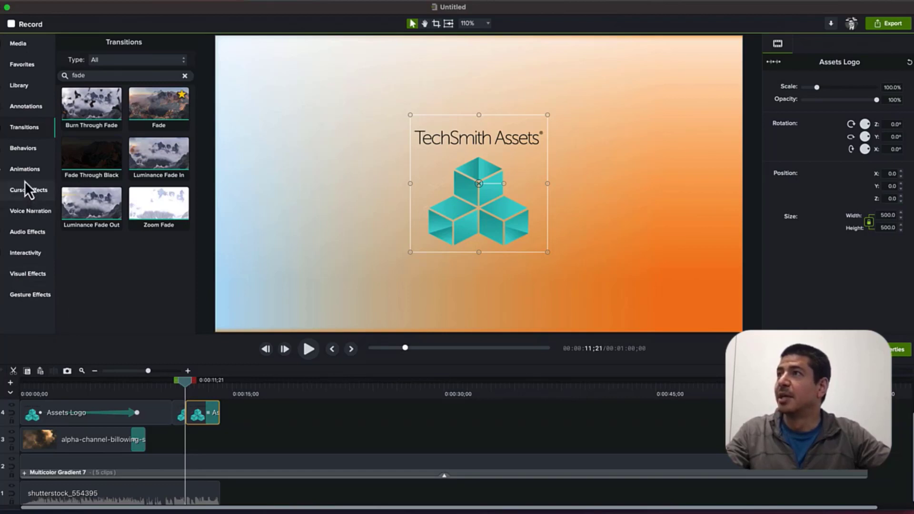
- Apply the Pulsating behavior to the short middle logo segment, set its In and Out styles to None, and show its During settings
click(21, 149)
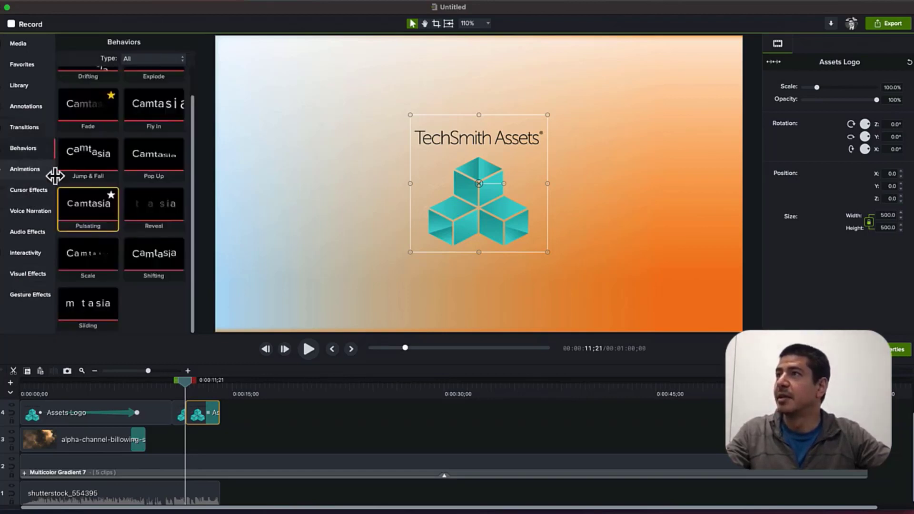
drag(91, 208, 179, 405)
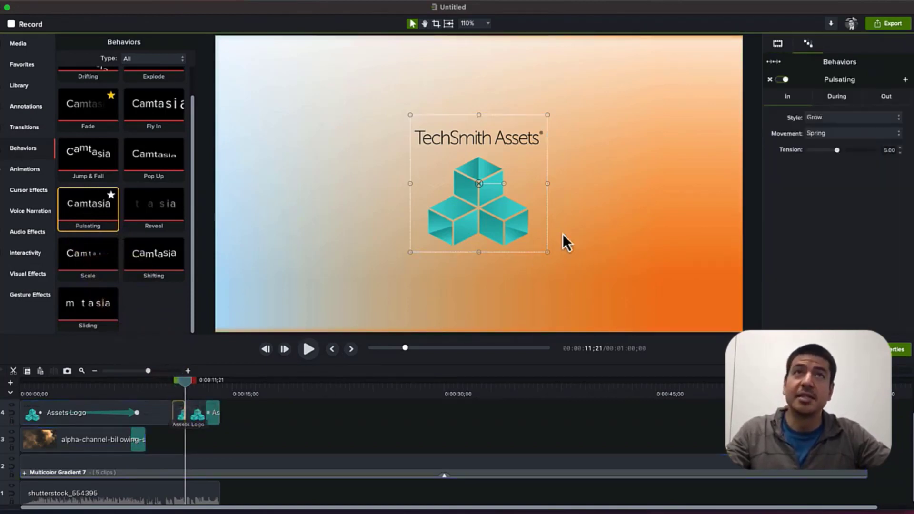
click(812, 117)
click(812, 67)
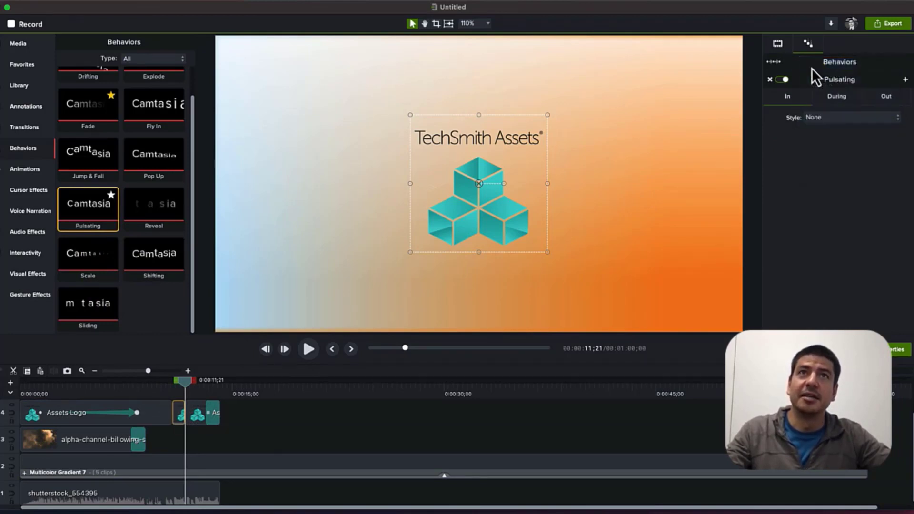
click(878, 95)
click(819, 116)
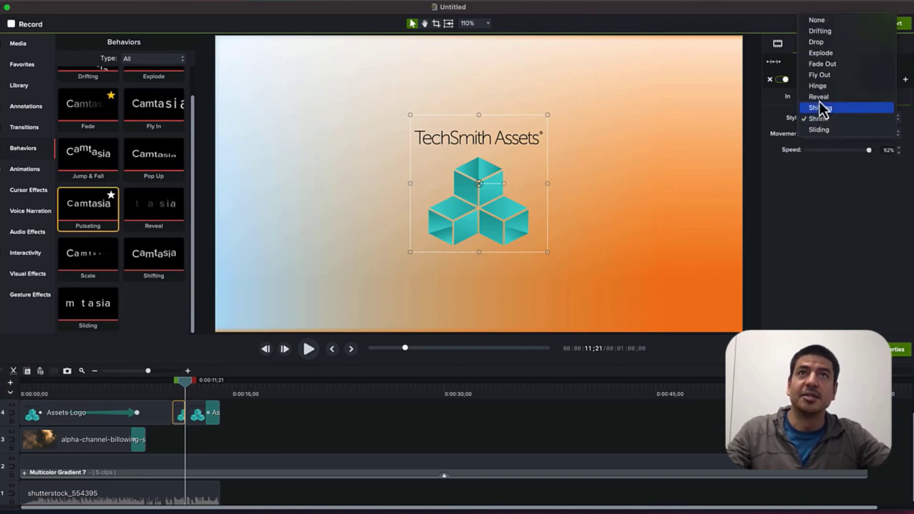
click(816, 21)
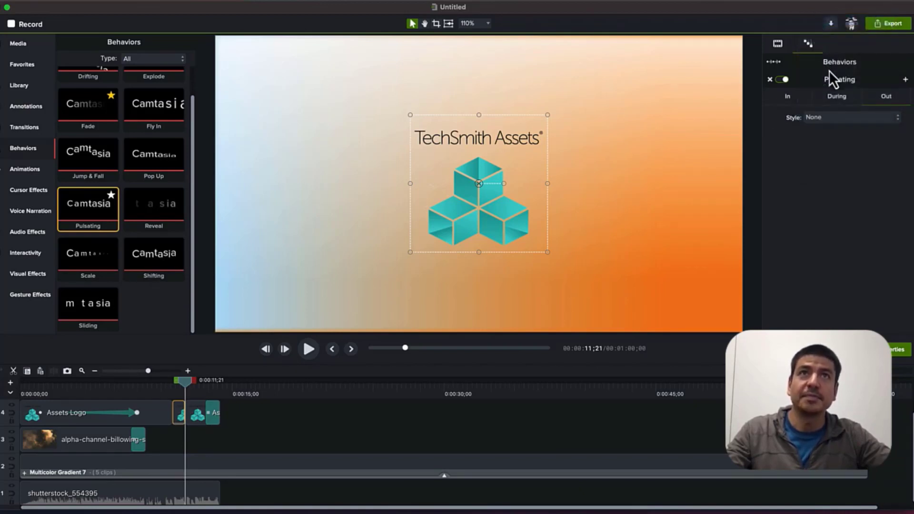
click(832, 97)
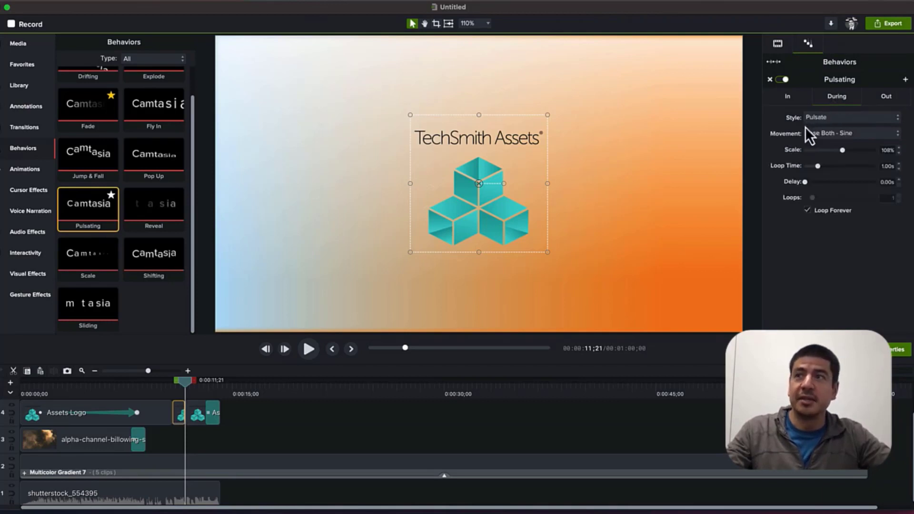
- Preview the pulsating logo segment from 0:00:10;13 to about 12 seconds
drag(185, 384, 167, 393)
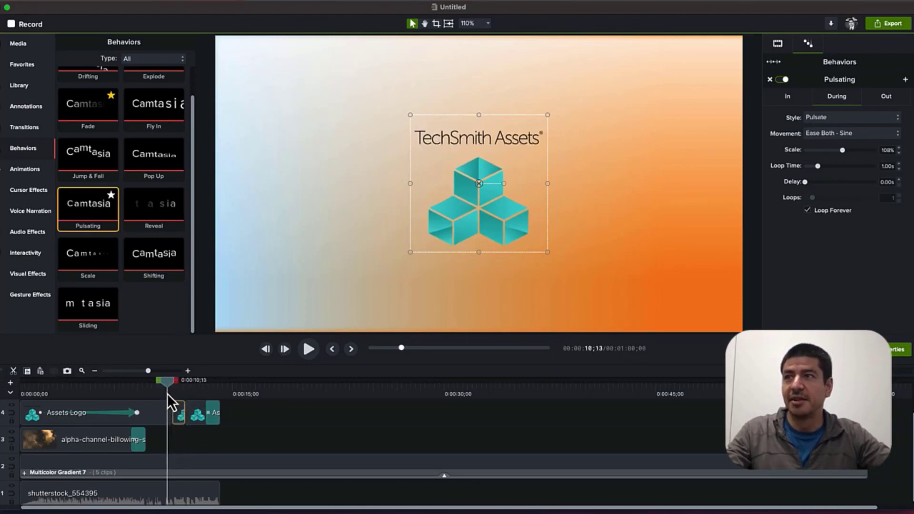
click(307, 353)
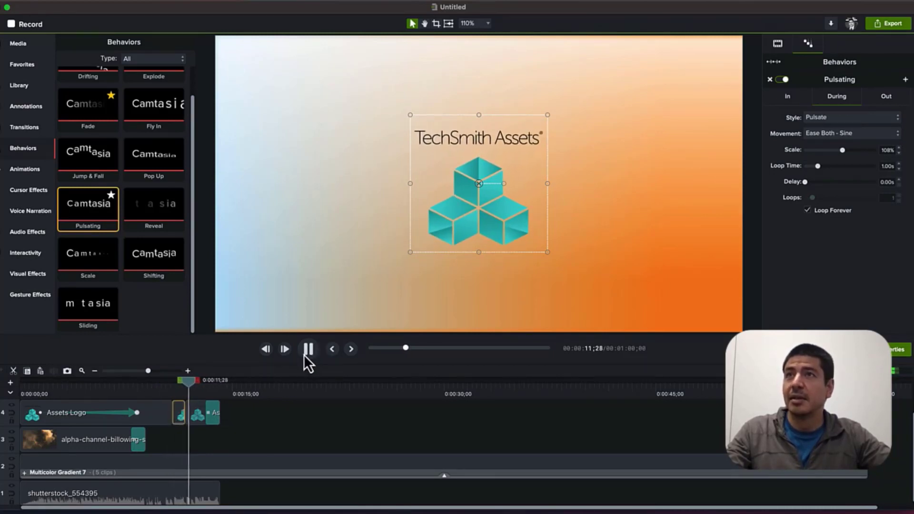
click(305, 354)
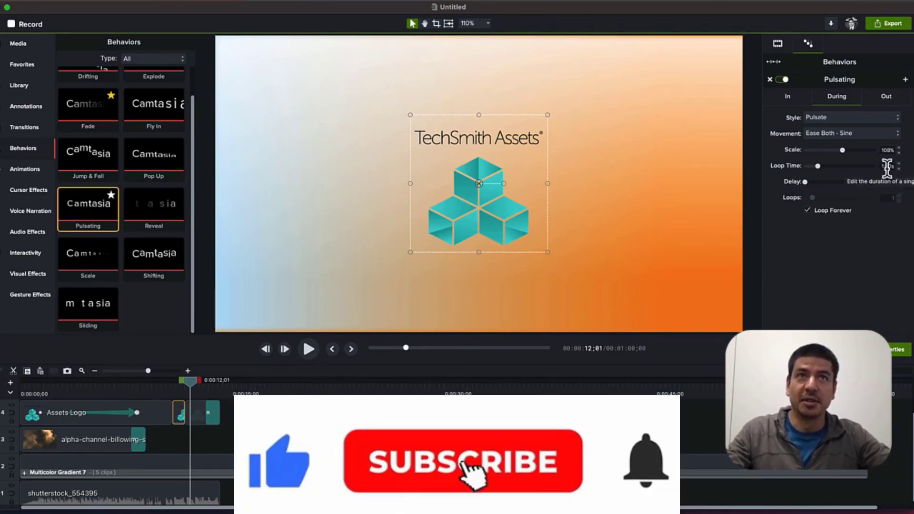
- Set the Pulsating behavior's During loop time to 0.10 s on the short middle logo segment
click(887, 169)
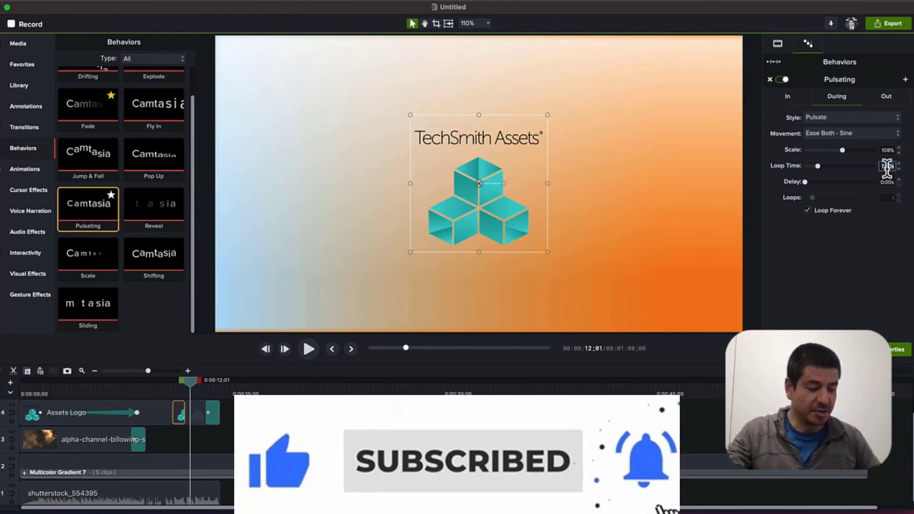
key(BackSpace)
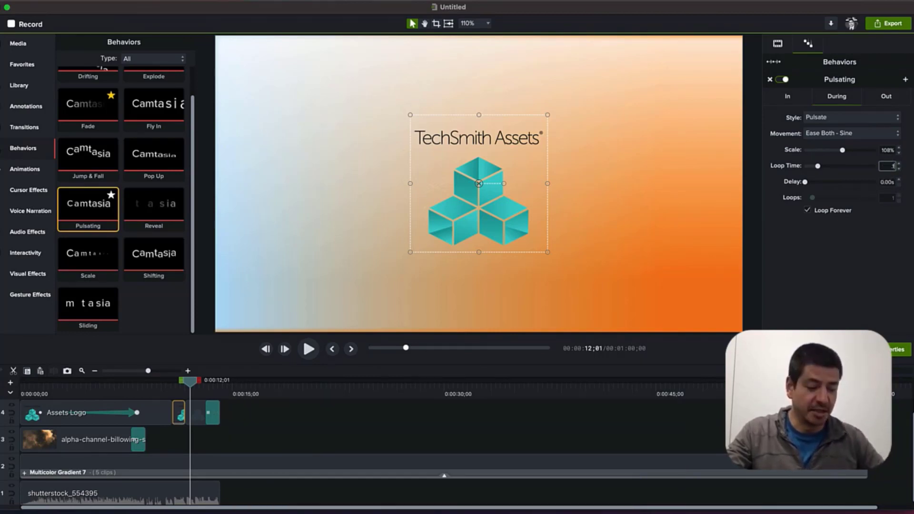
text(10)
key(Tab)
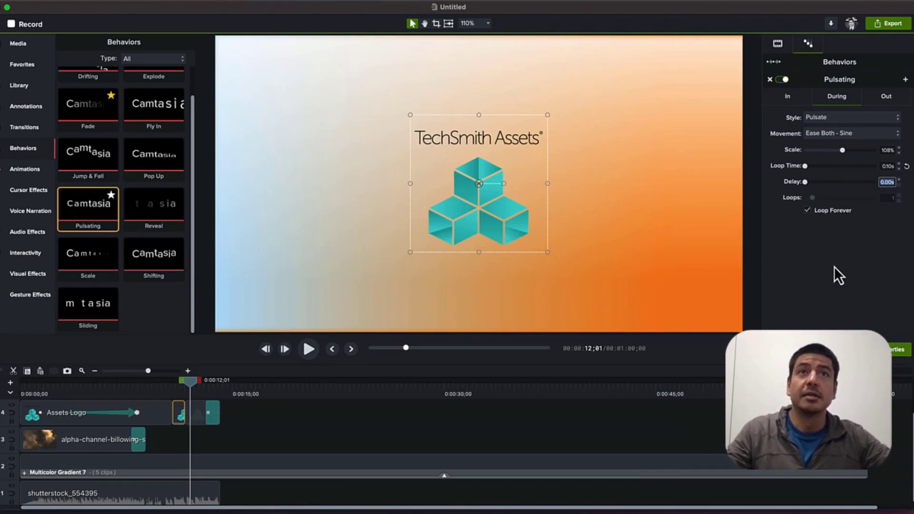
- Preview the whole intro from the start of the timeline to 0:00:16;17, past the end of the logo
drag(198, 384, 15, 401)
click(242, 319)
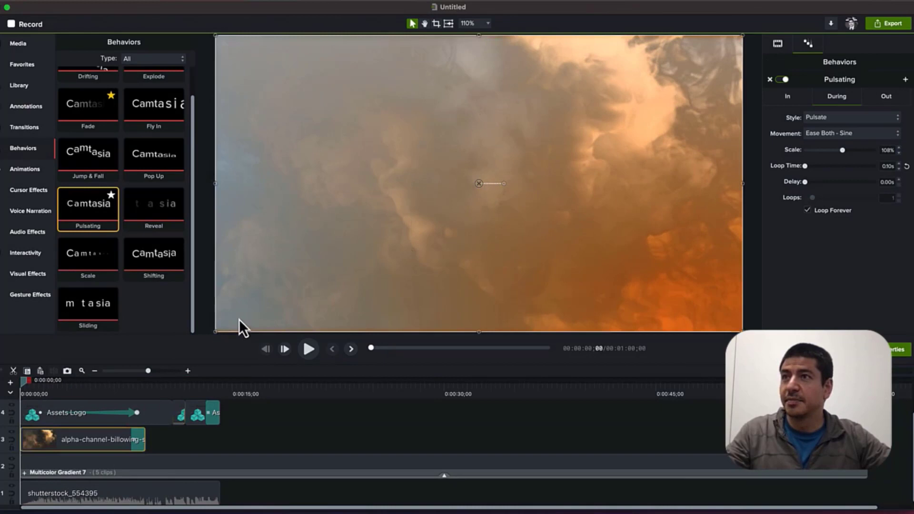
click(310, 351)
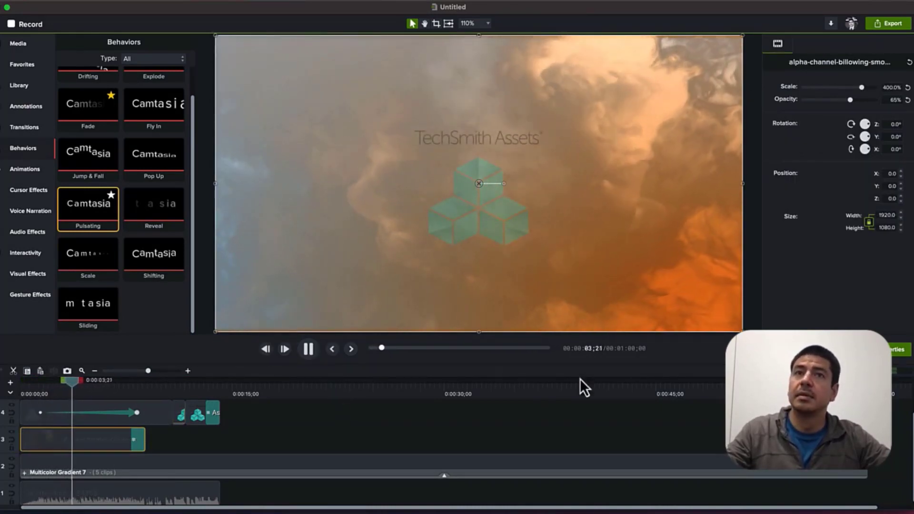
click(759, 313)
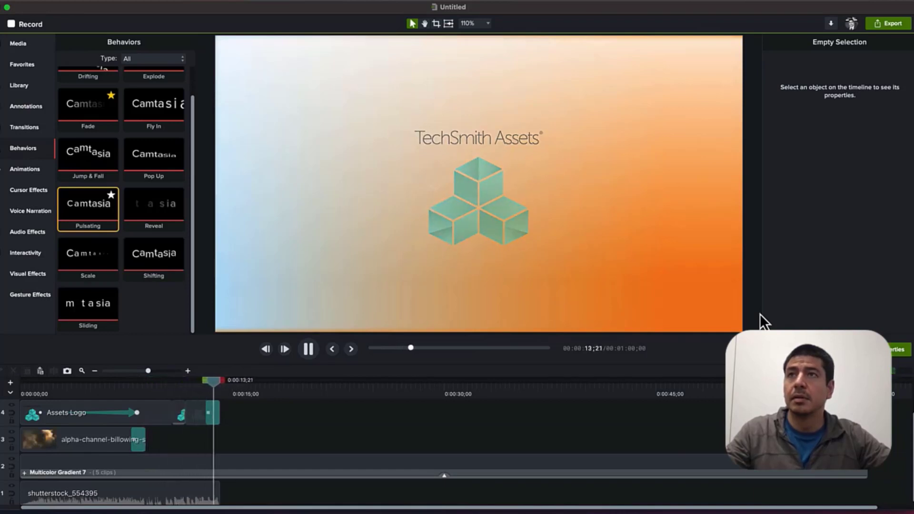
click(251, 447)
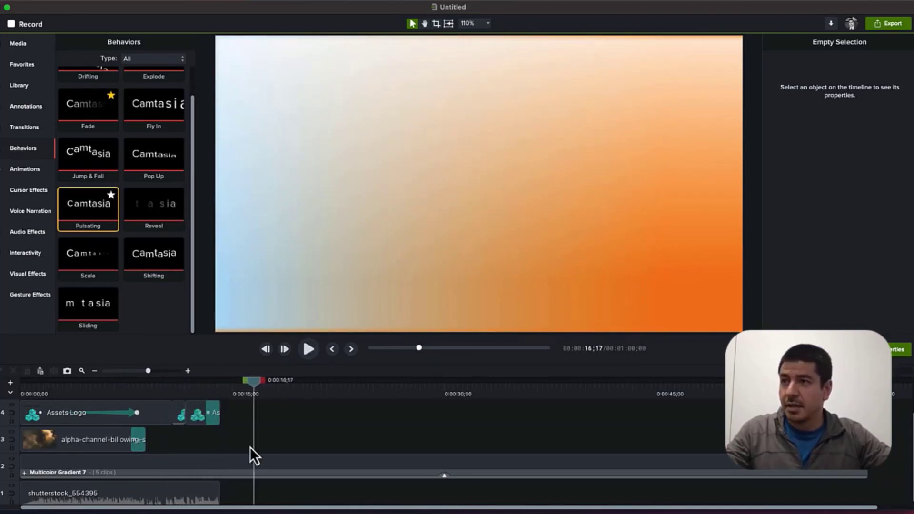
- Fade out the end of the shutterstock_554395 music clip with two audio points, lowering the last one to about 5%
click(202, 490)
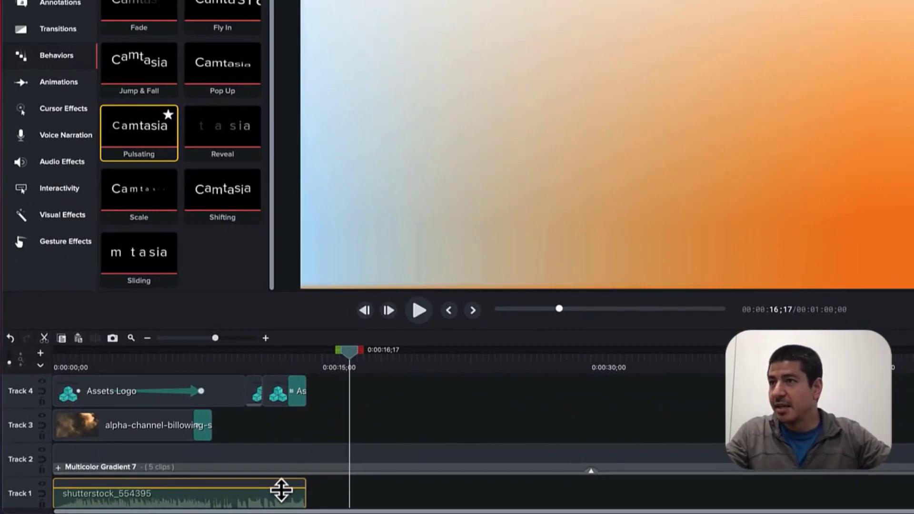
right_click(281, 490)
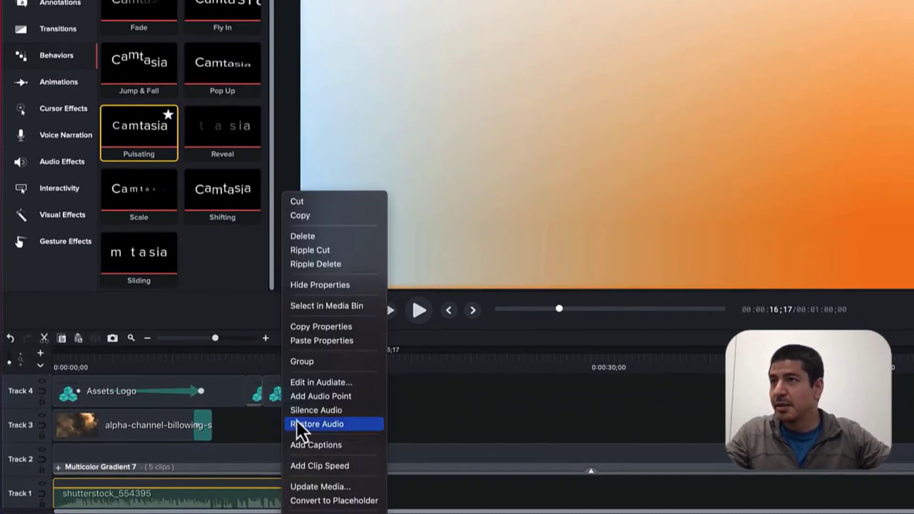
click(298, 397)
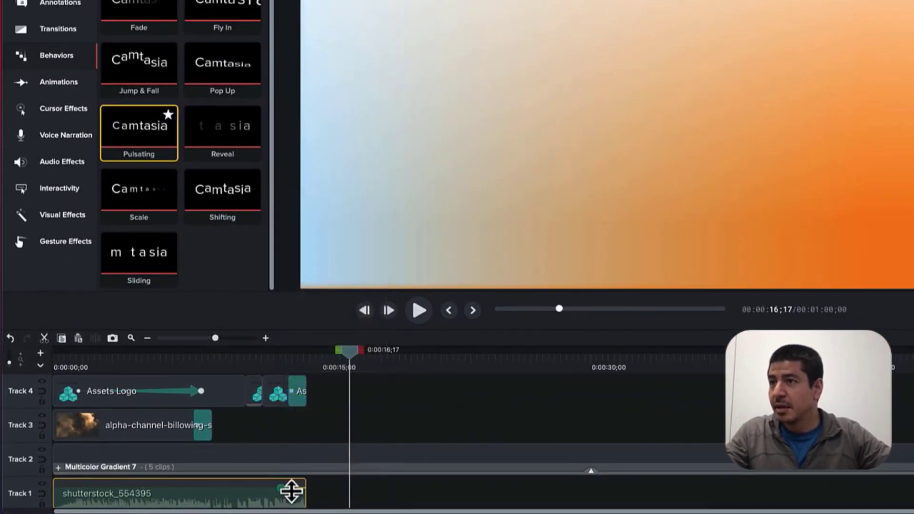
right_click(304, 490)
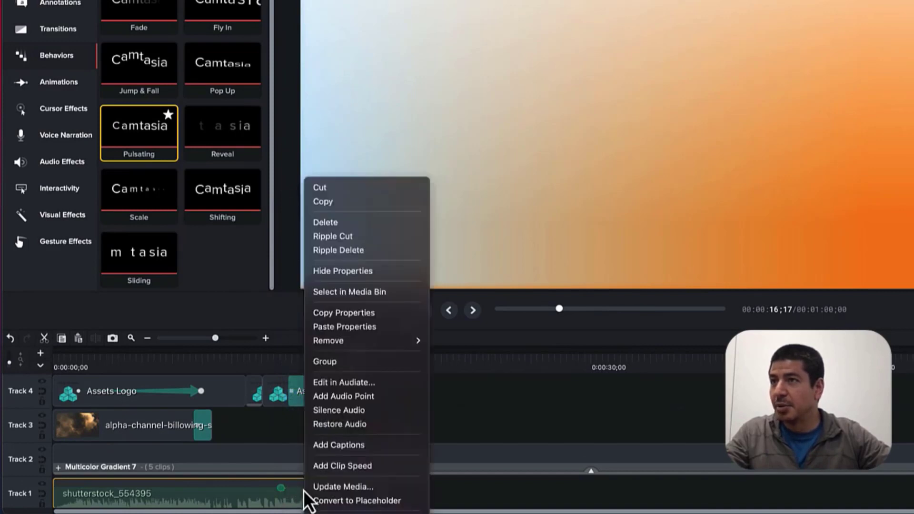
click(324, 399)
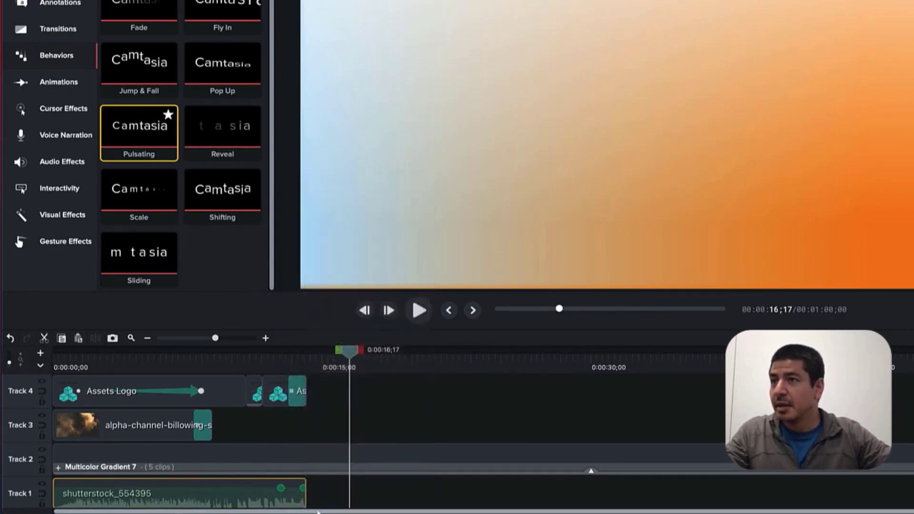
drag(304, 490, 306, 495)
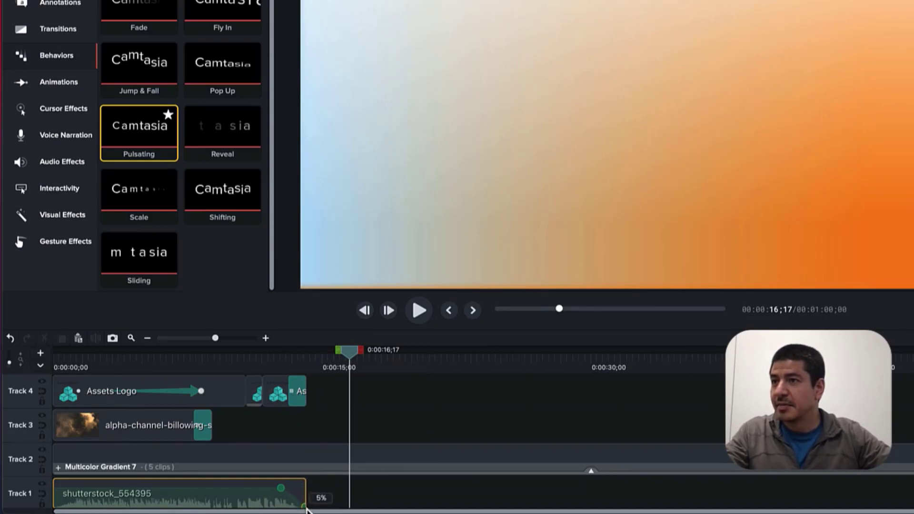
- Return the playhead to the start of the timeline with no clip selected
key(super+Return)
click(282, 264)
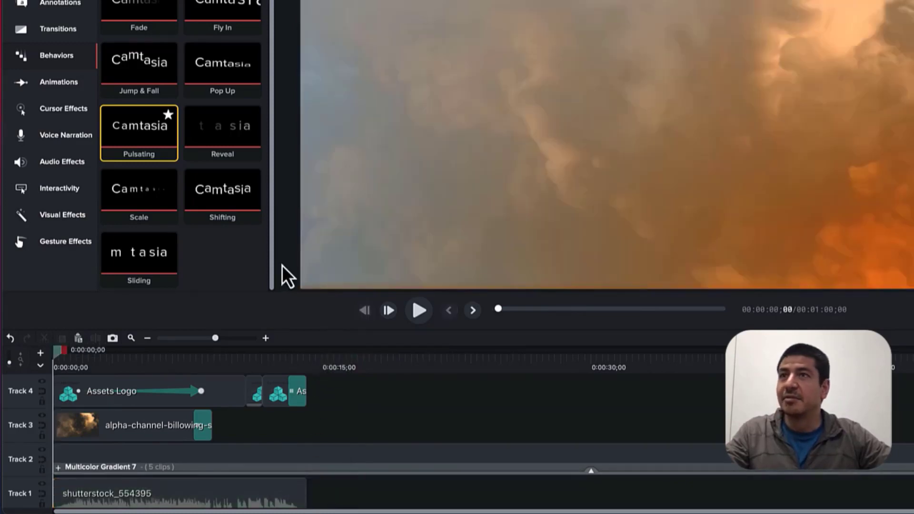